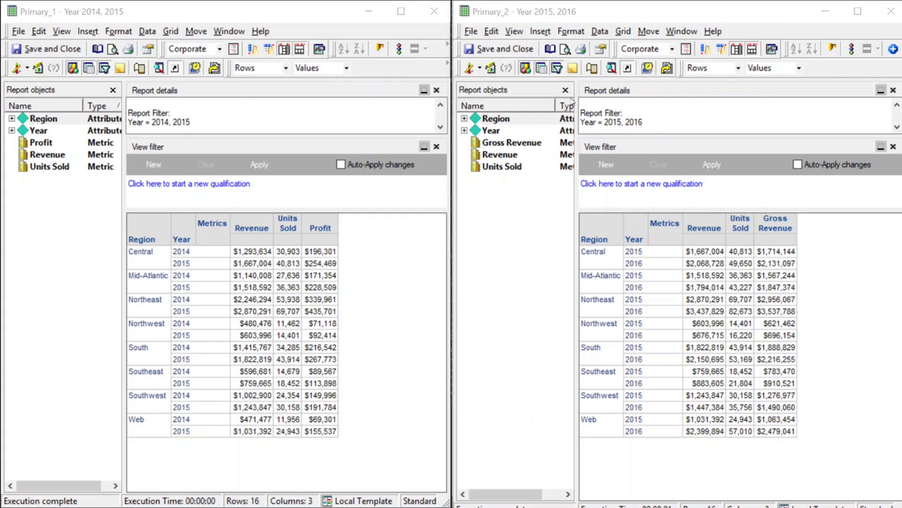
Review Primary_1's report filter, Year = 2014, 2015
click(300, 10)
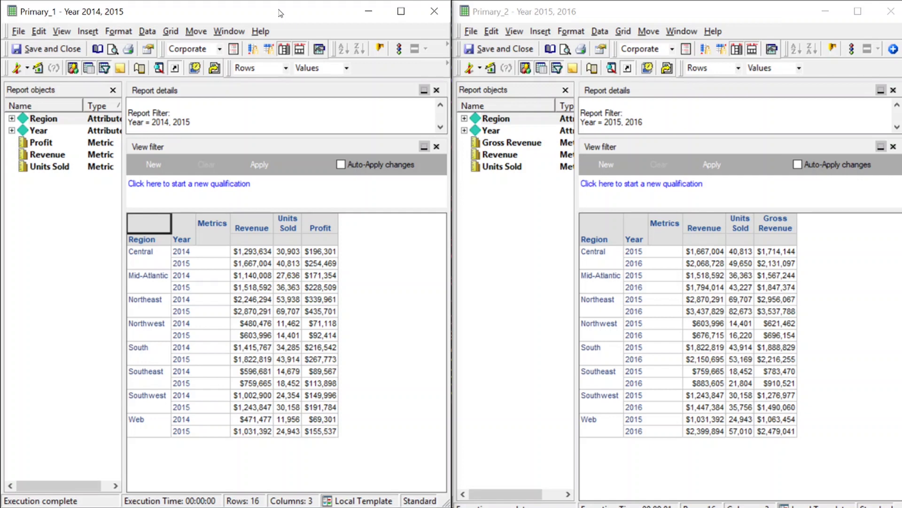
click(211, 109)
drag(192, 122, 123, 122)
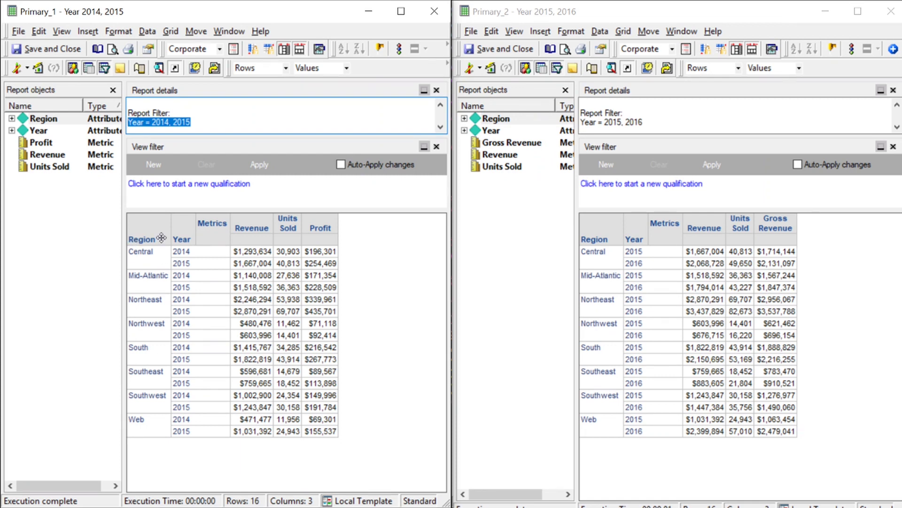
click(191, 122)
drag(192, 122, 128, 122)
Compare Primary_2's 2016 year filter with the shared year 2015 in Primary_1
click(578, 16)
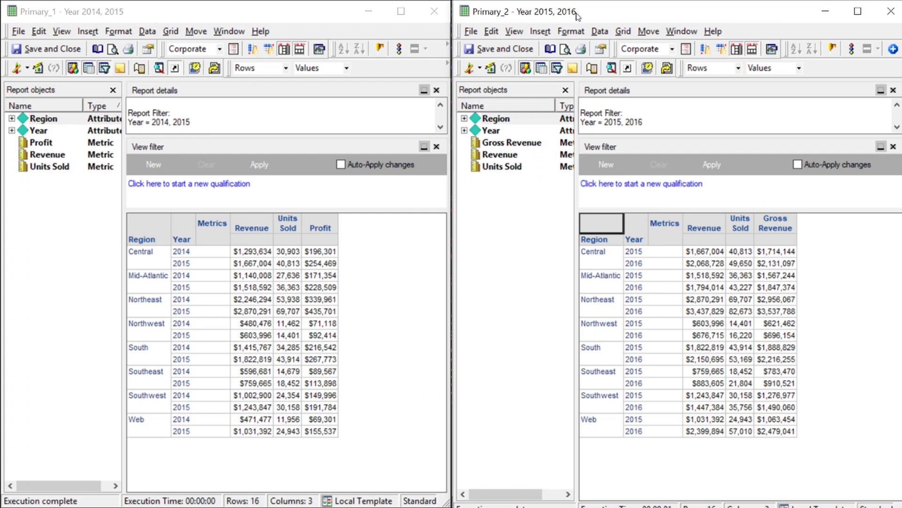
drag(643, 122, 577, 123)
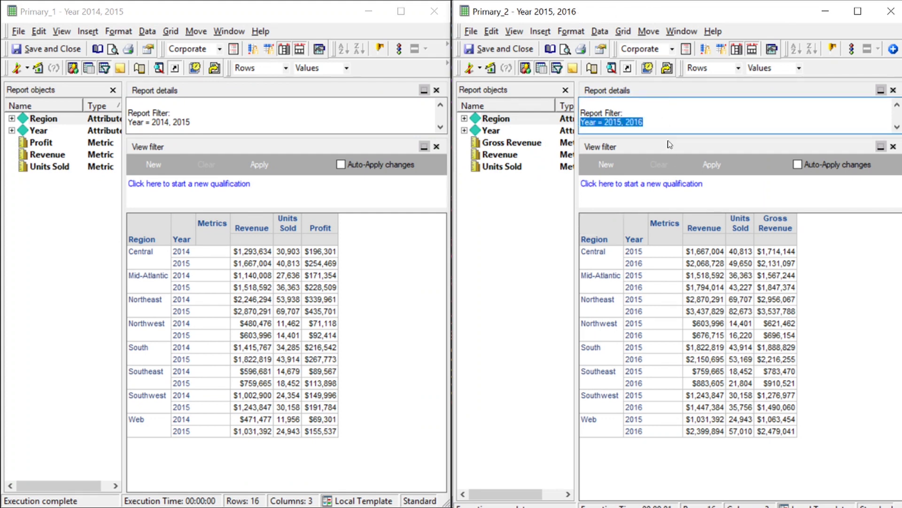
click(671, 123)
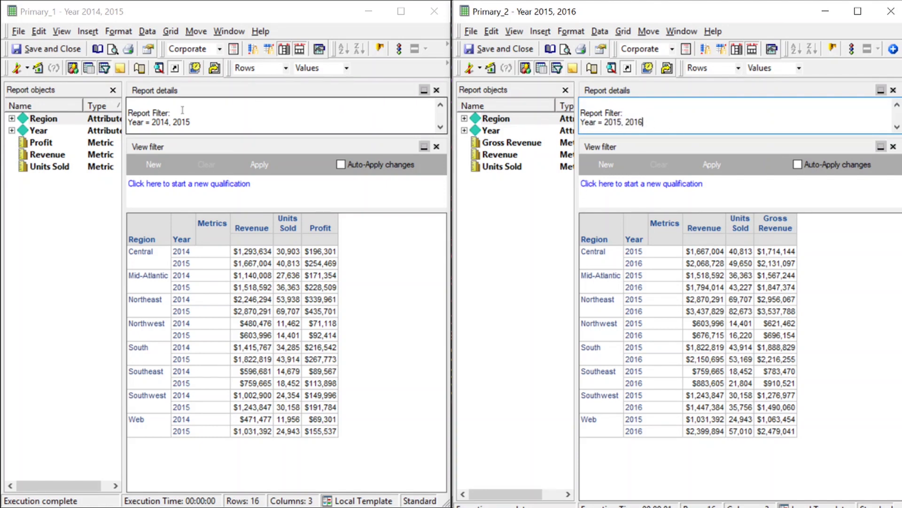
double_click(175, 124)
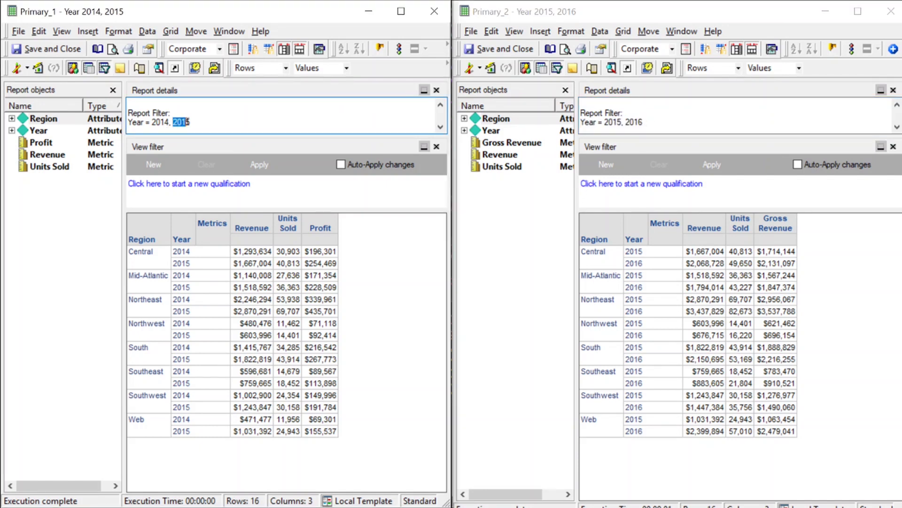
click(706, 120)
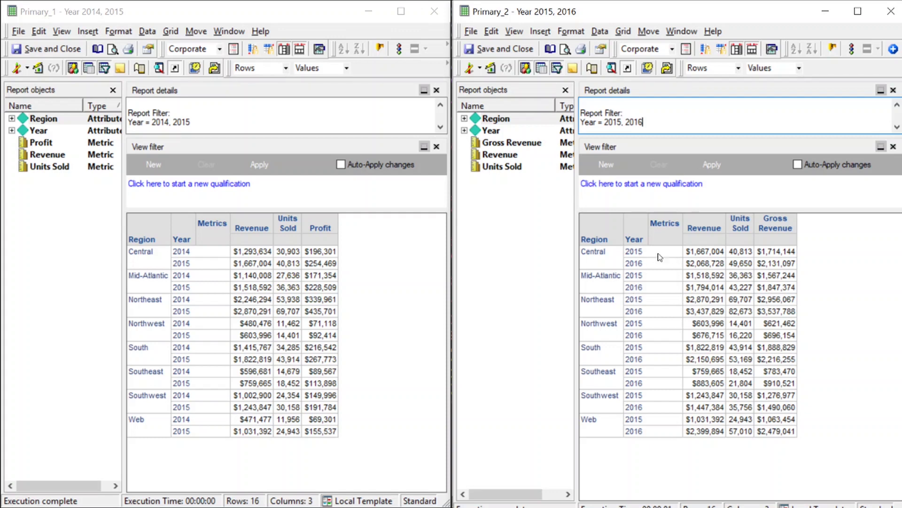
Point out Profit in Primary_1 and Gross Revenue in Primary_2
click(327, 227)
click(326, 226)
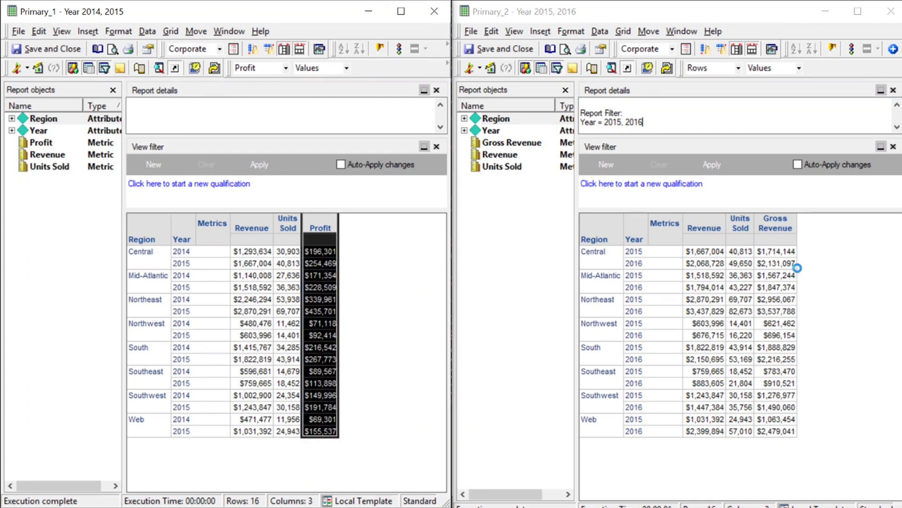
click(798, 267)
click(798, 271)
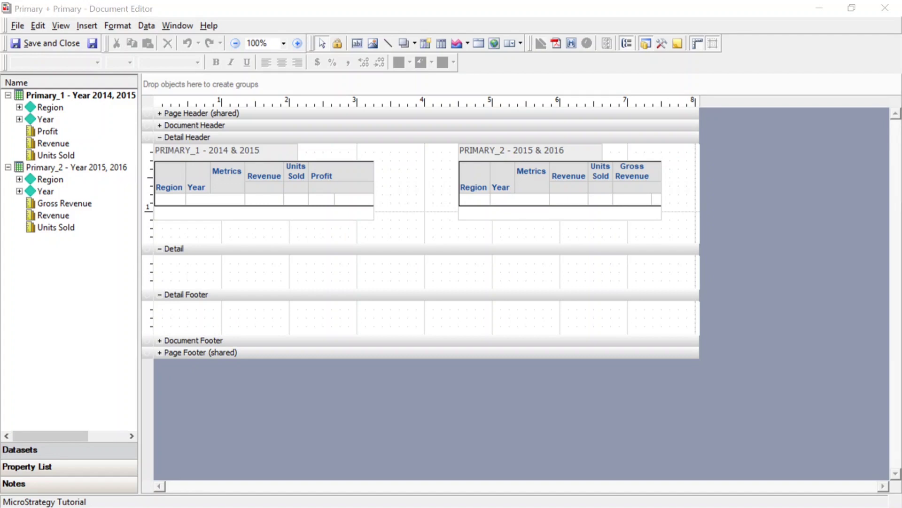
Check the join behavior of both datasets, leaving Primary_1 and Primary_2 unchanged
click(61, 97)
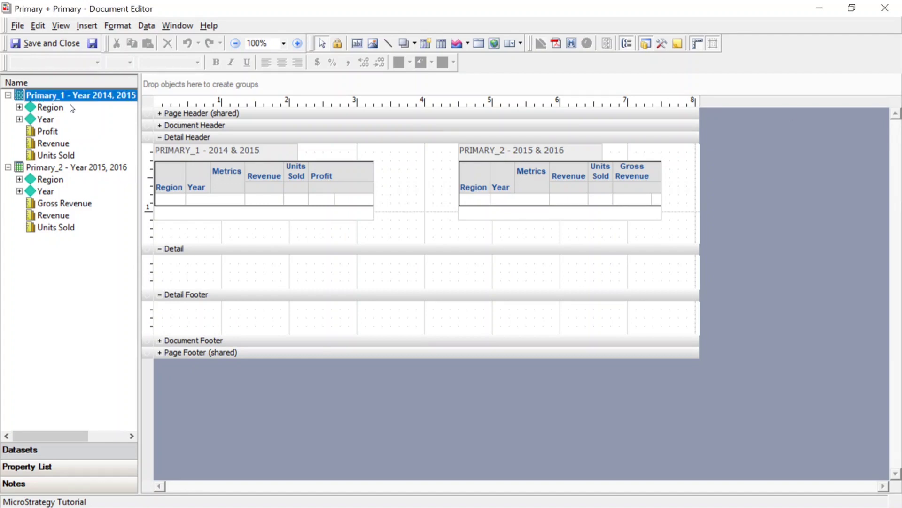
click(77, 168)
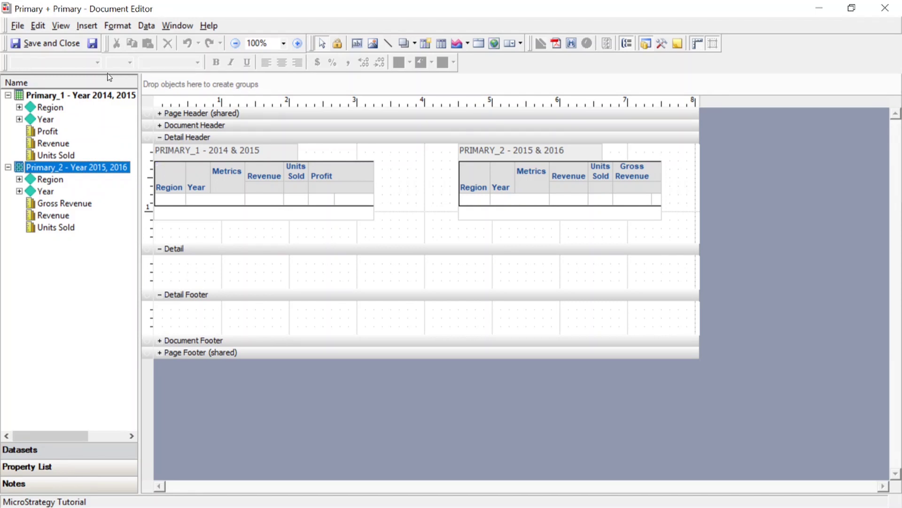
right_click(79, 99)
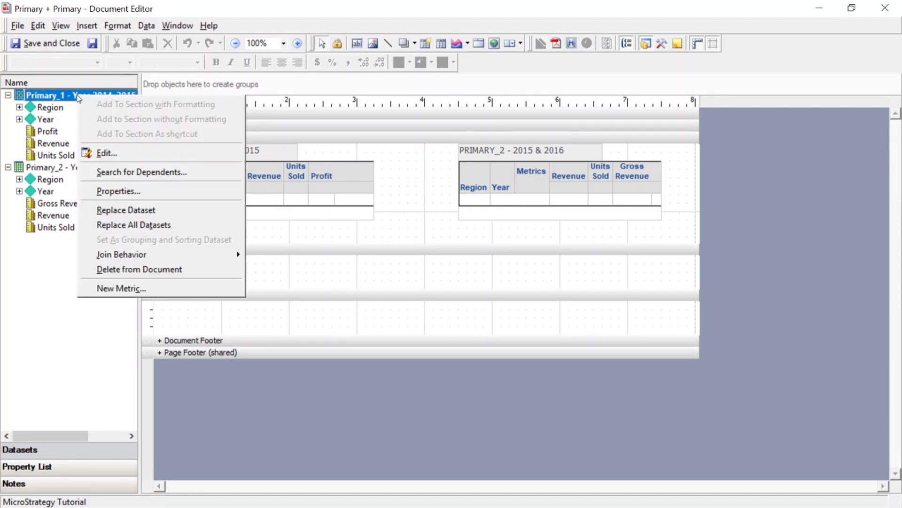
mouse_move(152, 250)
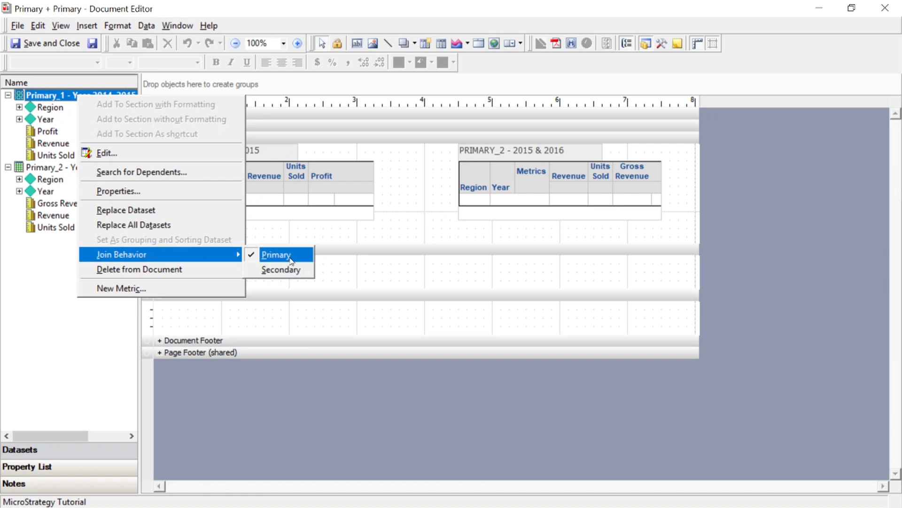
click(266, 271)
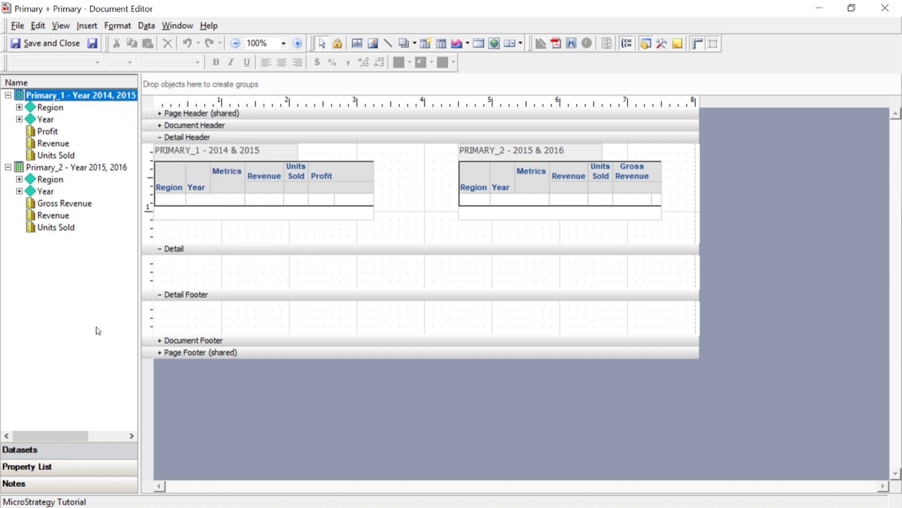
click(64, 169)
right_click(64, 170)
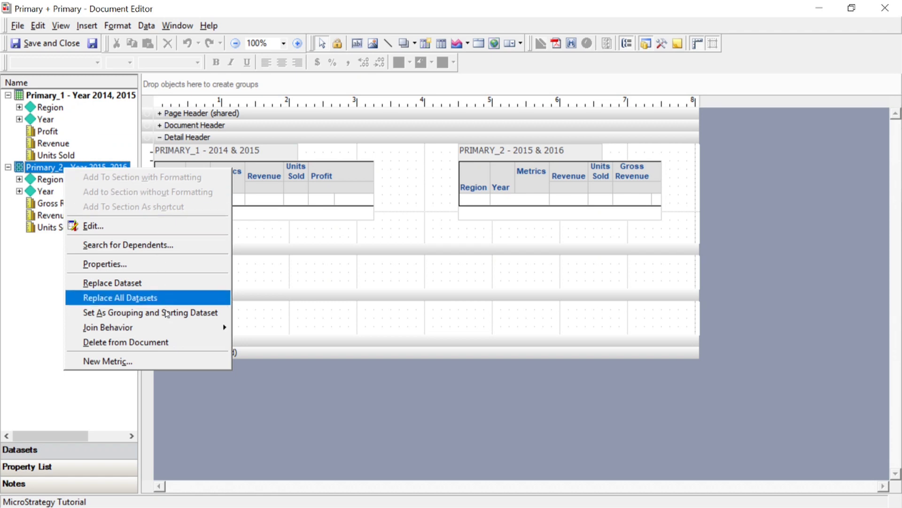
mouse_move(164, 326)
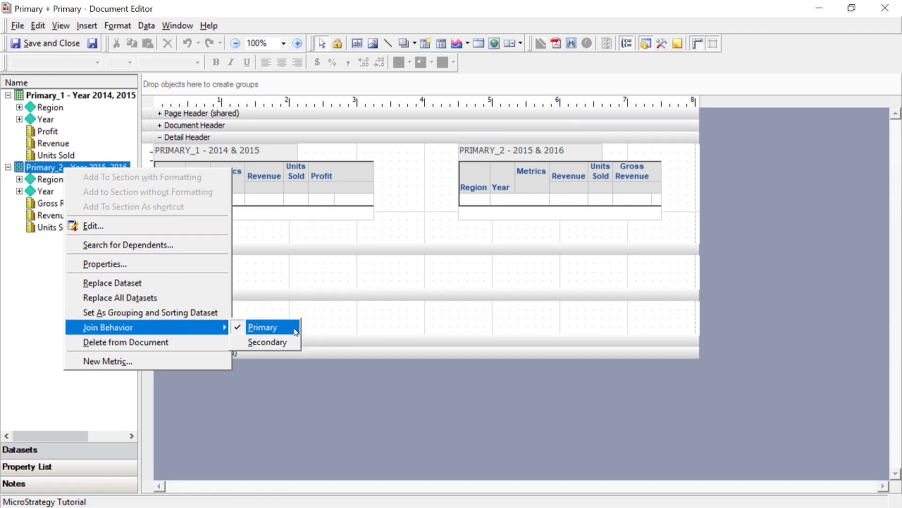
click(390, 323)
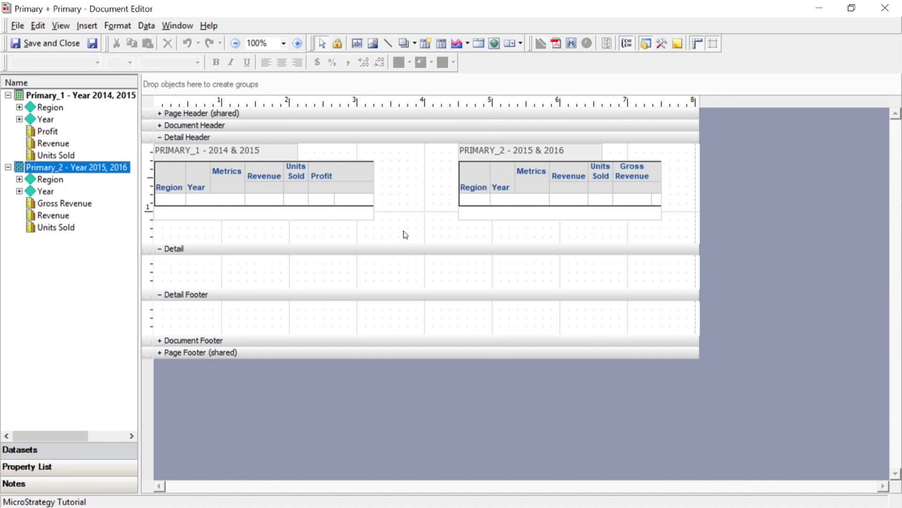
Insert a new section below the Detail Header and make it taller
click(206, 171)
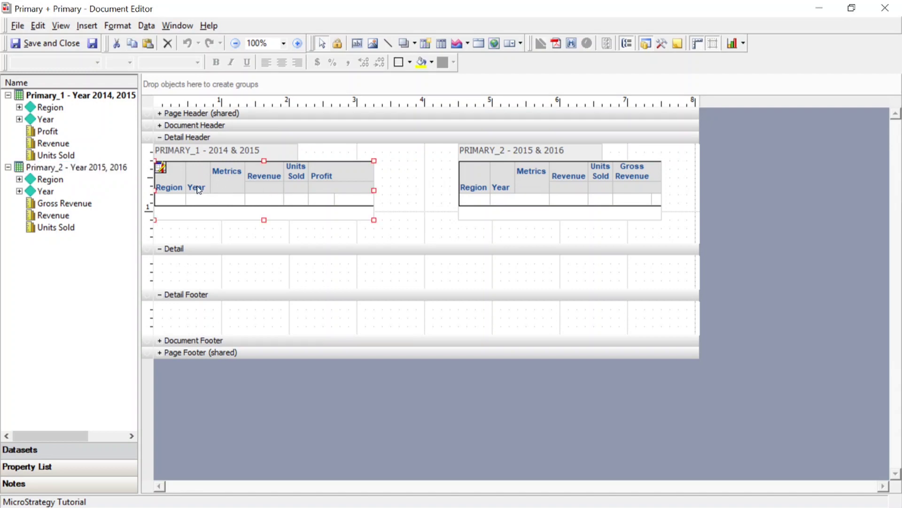
click(499, 188)
click(401, 203)
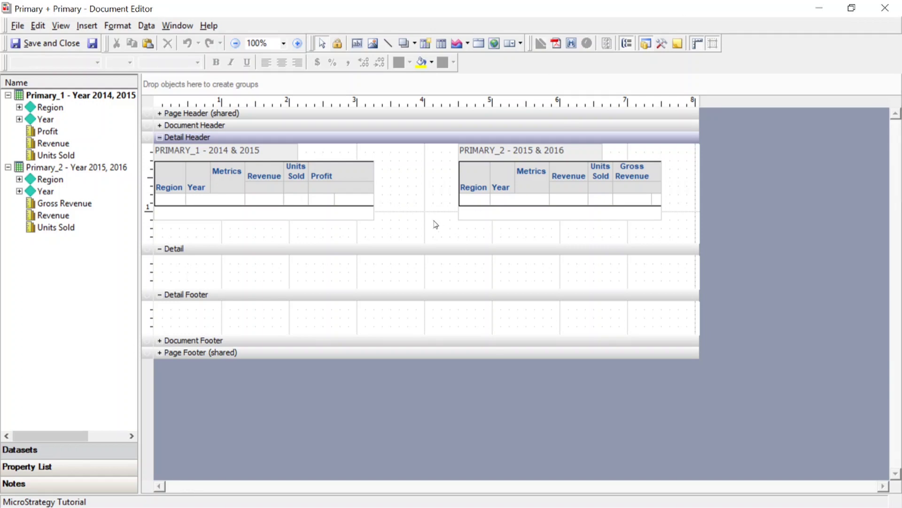
right_click(400, 223)
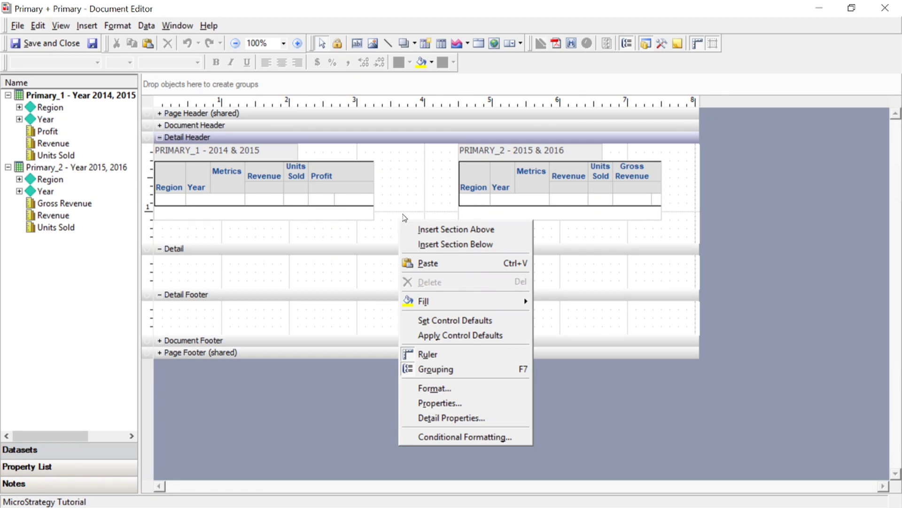
click(445, 245)
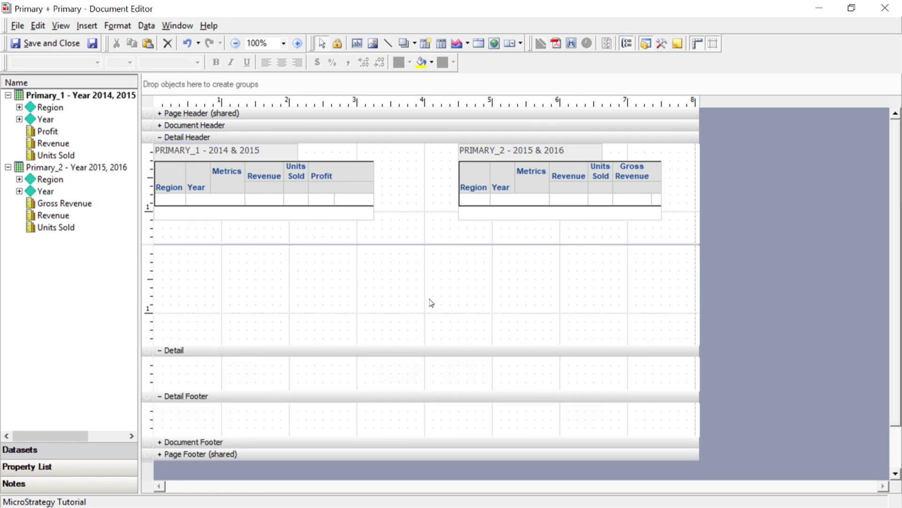
drag(394, 358, 401, 373)
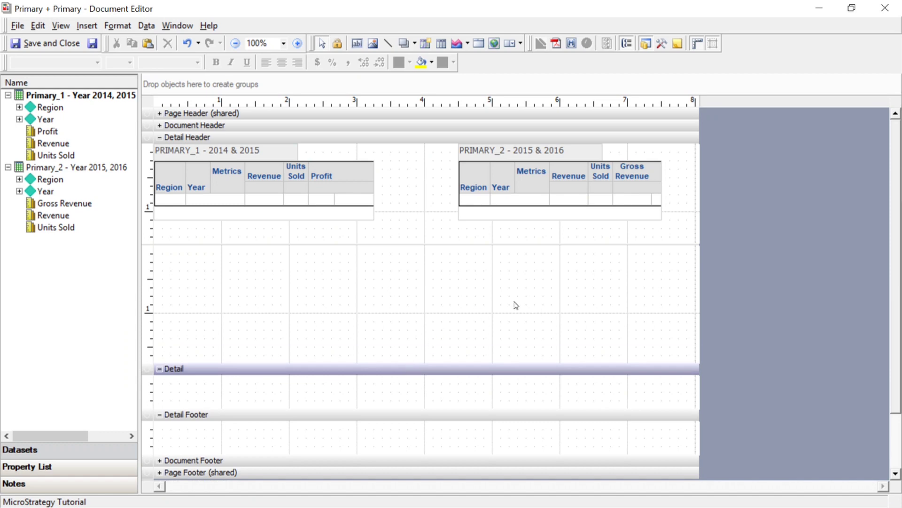
Draw a new empty grid across the new section
click(92, 25)
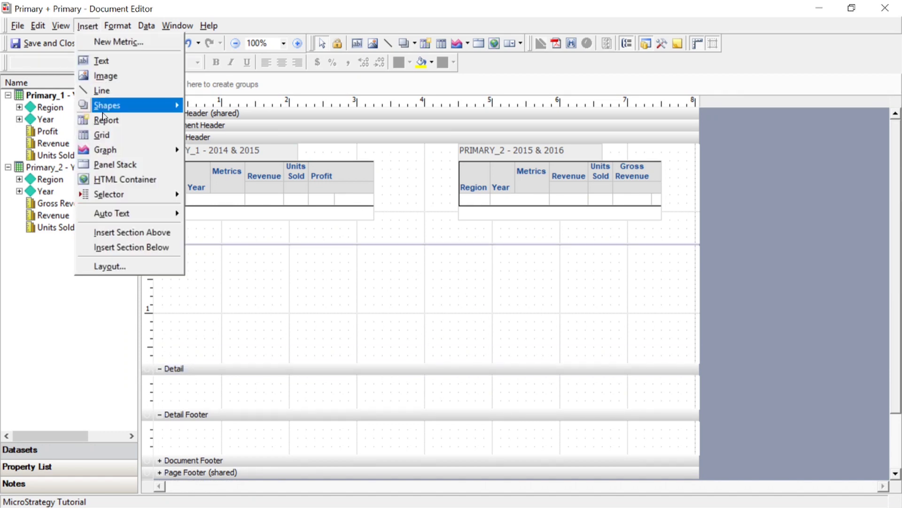
click(102, 135)
drag(162, 262, 569, 347)
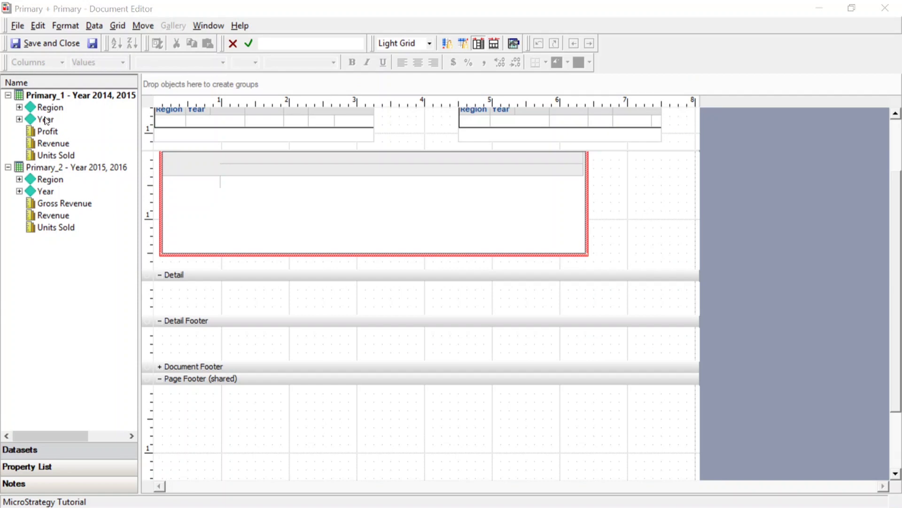
Drop Primary_1's Year into the new grid's rows and Profit into its columns
drag(47, 121, 220, 220)
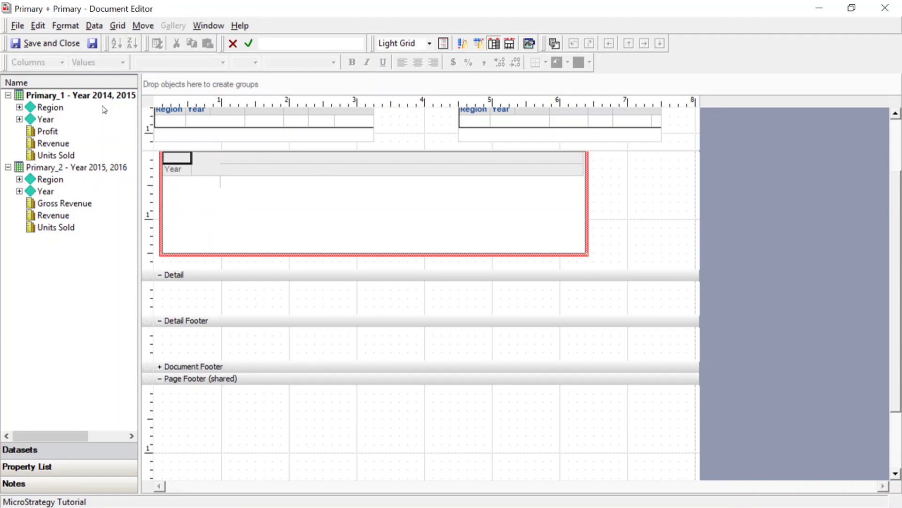
click(46, 134)
drag(45, 135, 253, 164)
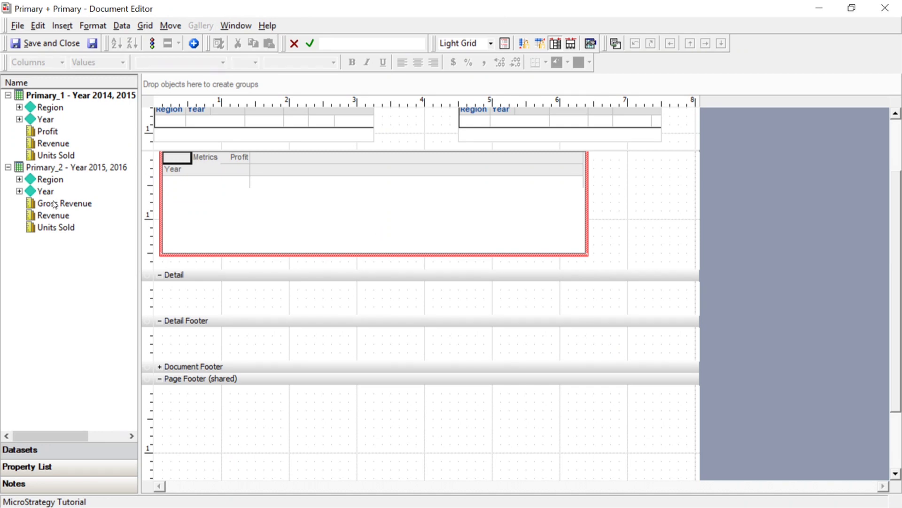
drag(55, 204, 66, 210)
drag(291, 192, 302, 218)
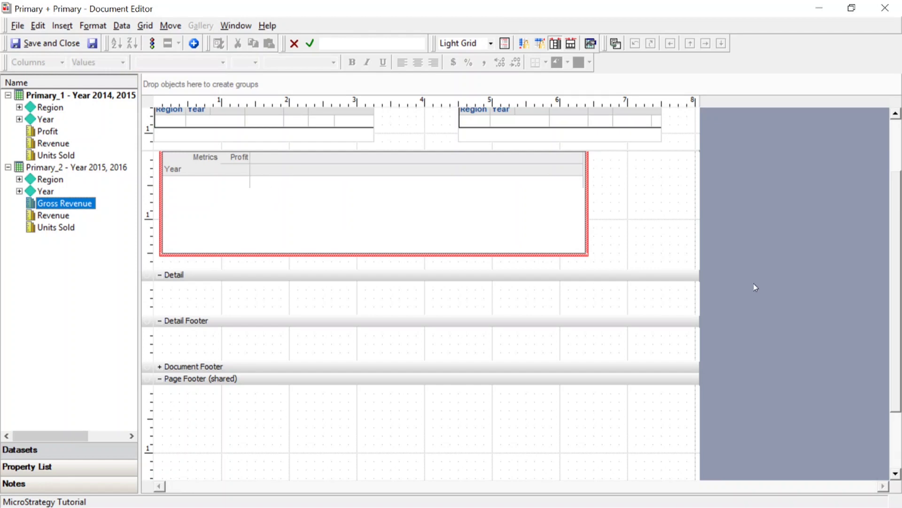
click(621, 192)
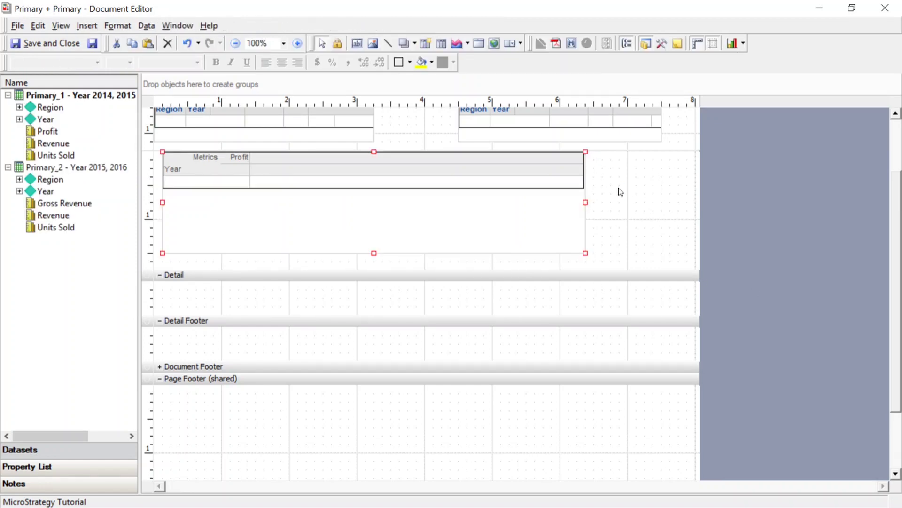
Change Data source to None on the grid's Properties Grid tab, then reopen the grid for editing
right_click(474, 182)
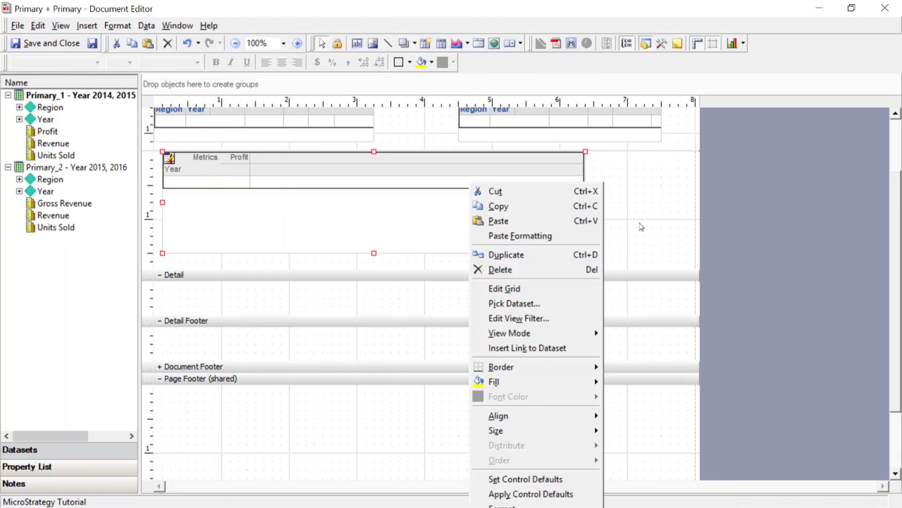
click(660, 197)
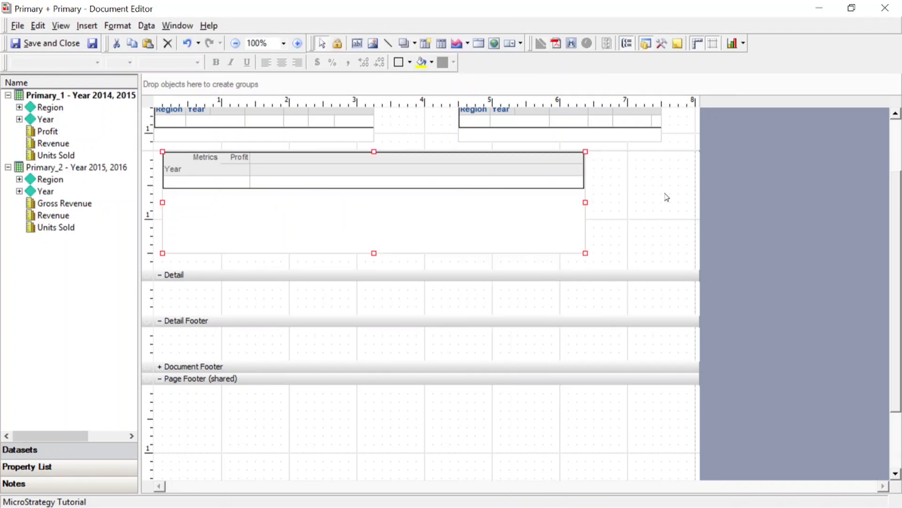
click(899, 442)
right_click(549, 123)
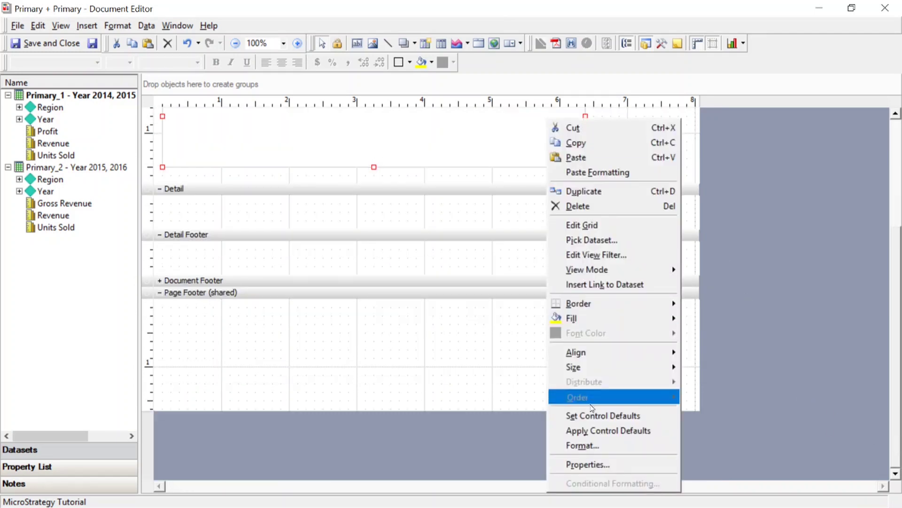
click(588, 465)
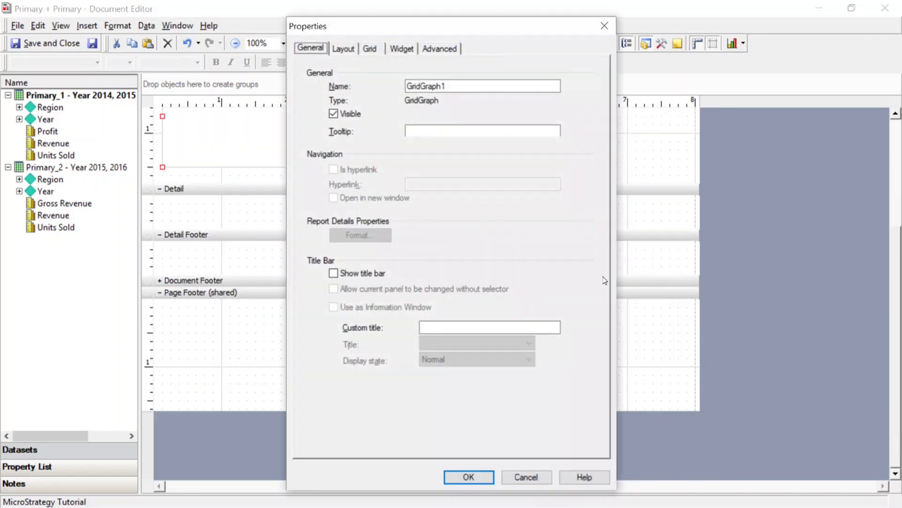
click(370, 48)
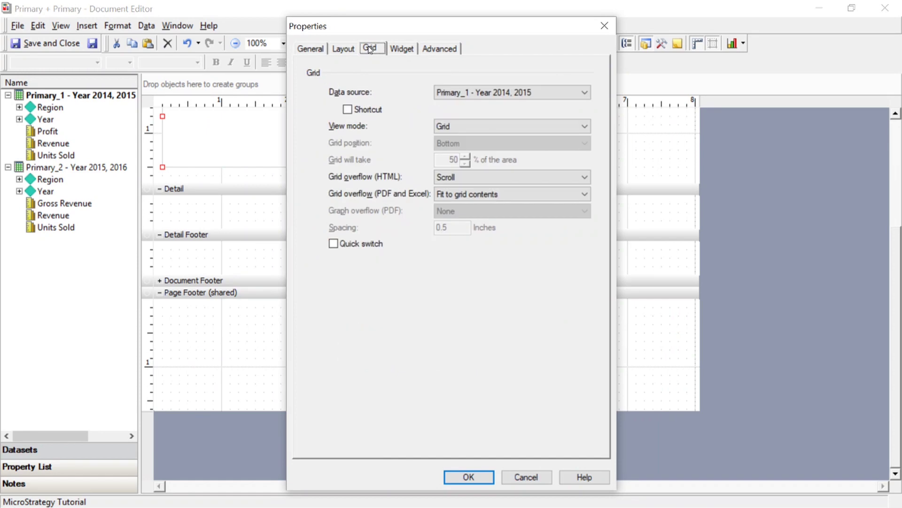
click(497, 95)
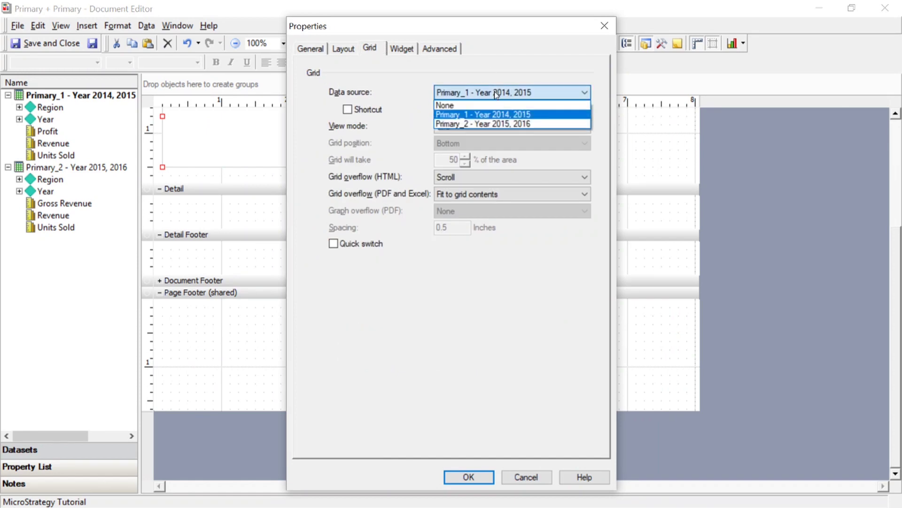
click(465, 104)
click(470, 476)
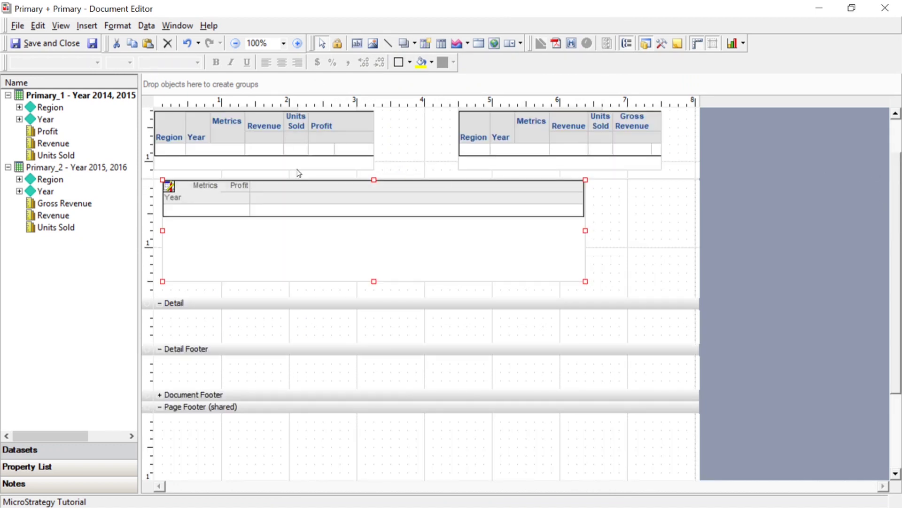
double_click(170, 188)
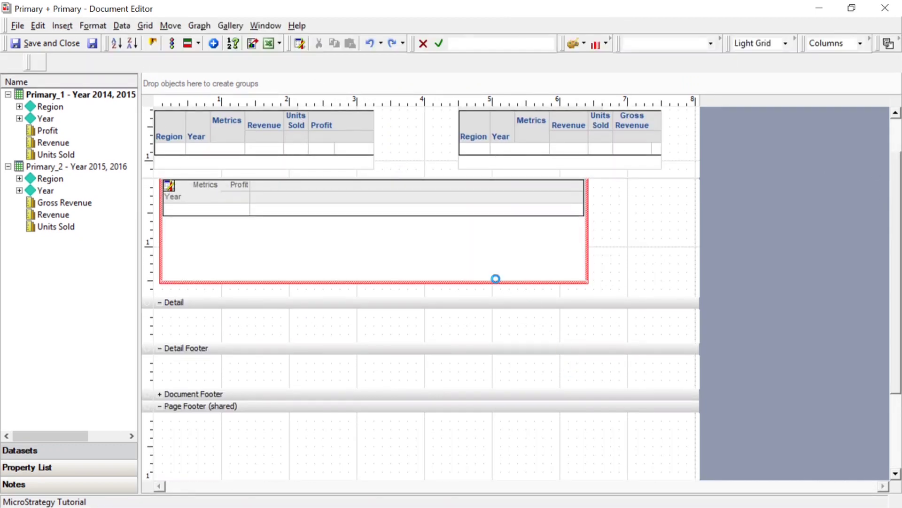
Put Primary_2's Gross Revenue after Profit in the grid and execute the document as PDF
drag(57, 203, 272, 217)
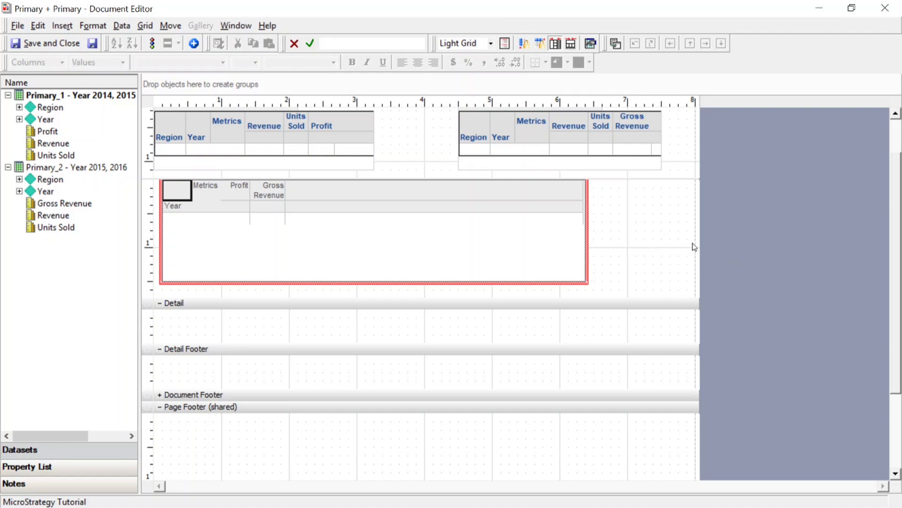
click(613, 202)
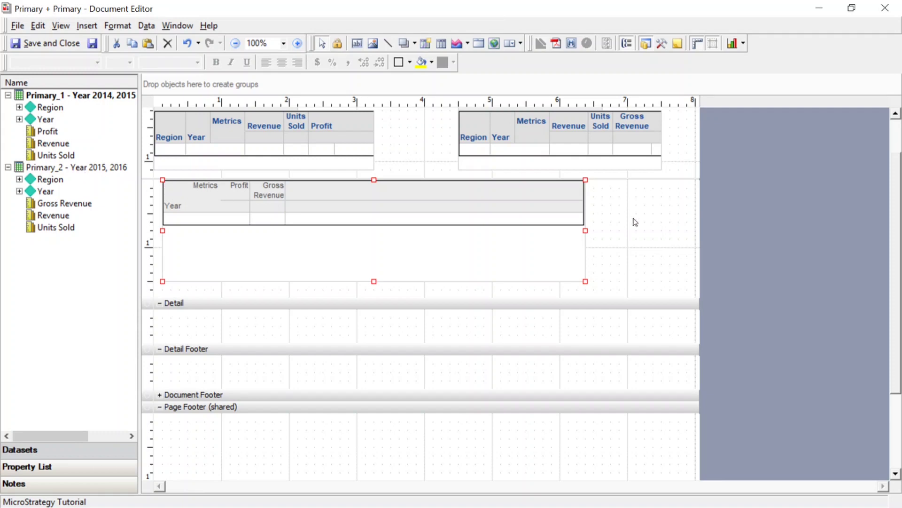
click(561, 45)
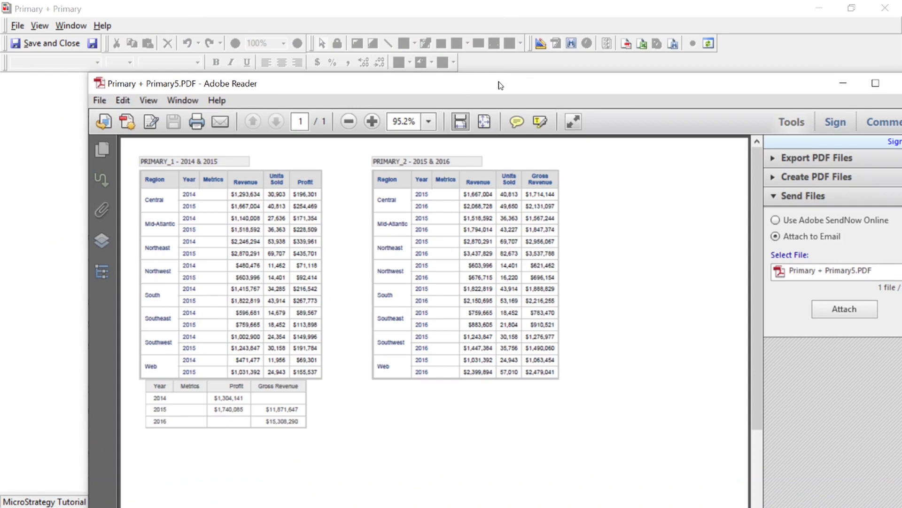
Maximize Adobe Reader and zoom the PDF to 125%, then 150%
double_click(500, 85)
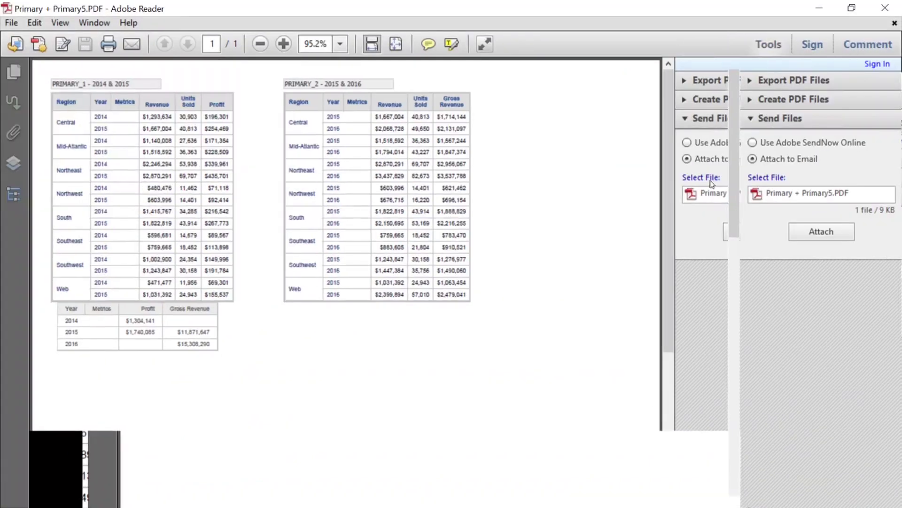
click(338, 45)
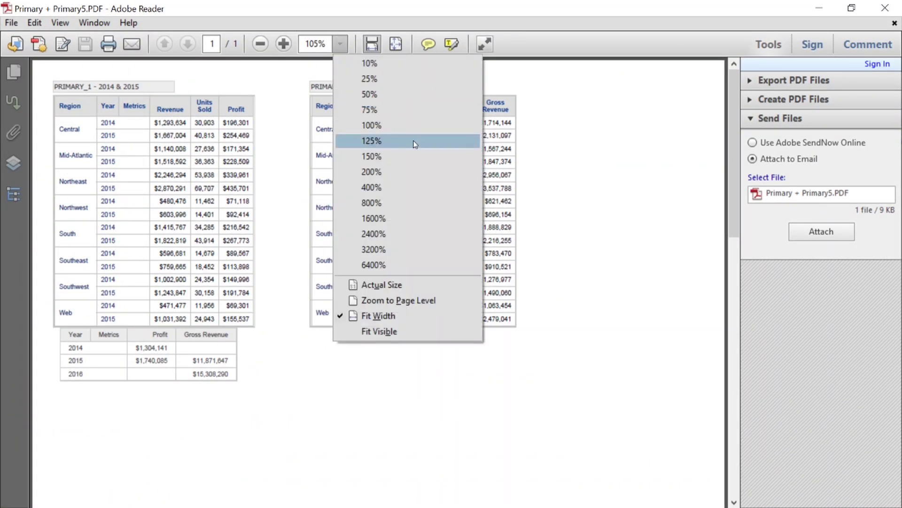
click(415, 141)
click(339, 44)
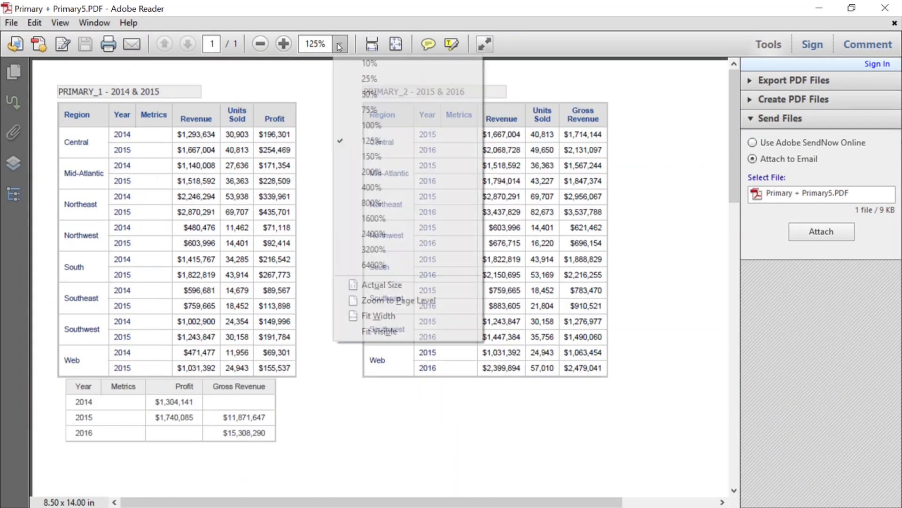
click(423, 156)
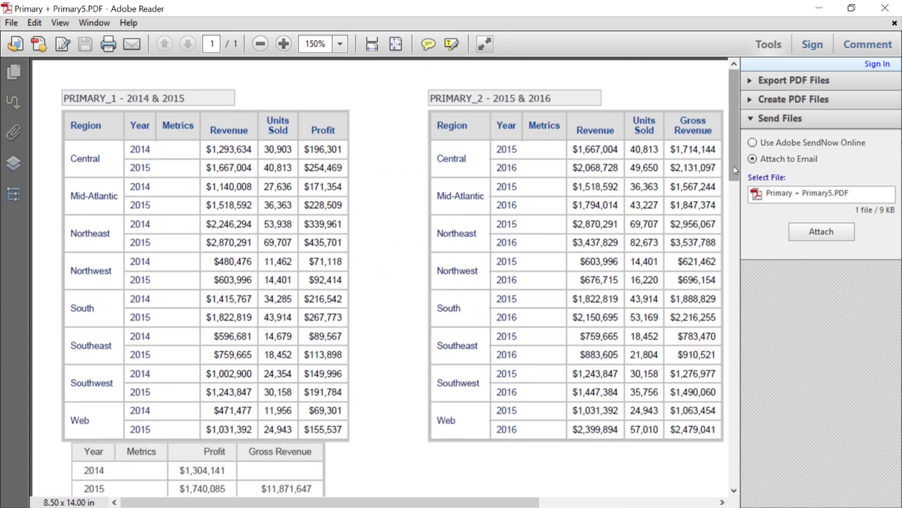
scroll(734, 163, down, 1)
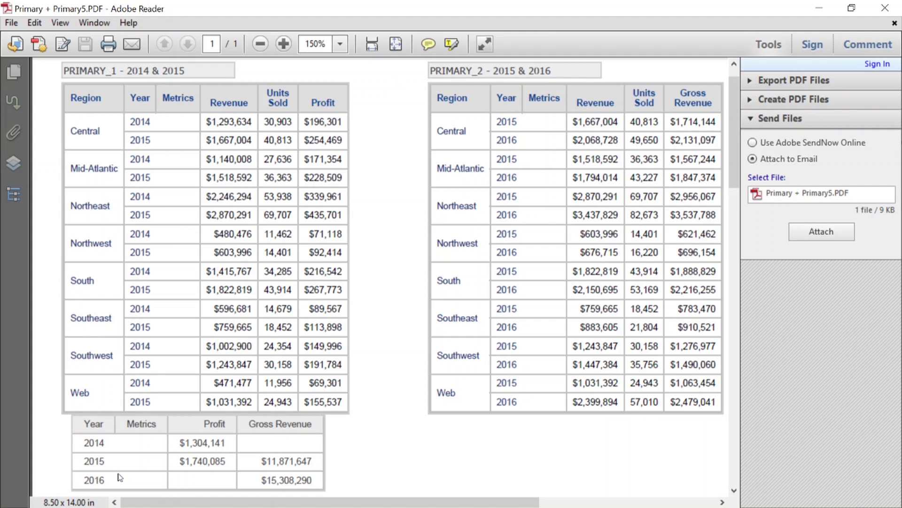
Compare PRIMARY_1's 2014 and PRIMARY_2's 2016 with the combined table's years
drag(83, 442, 309, 474)
click(309, 476)
drag(132, 124, 152, 120)
drag(497, 140, 517, 140)
drag(83, 443, 114, 484)
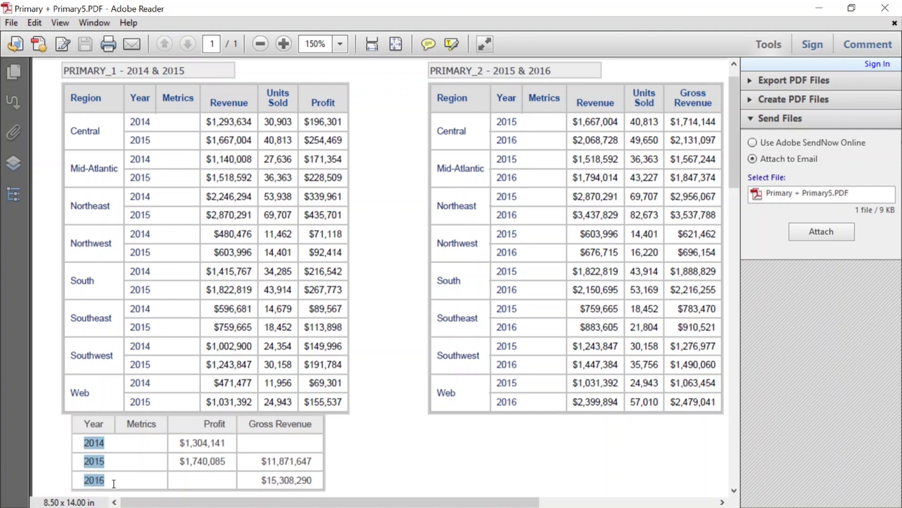
click(159, 460)
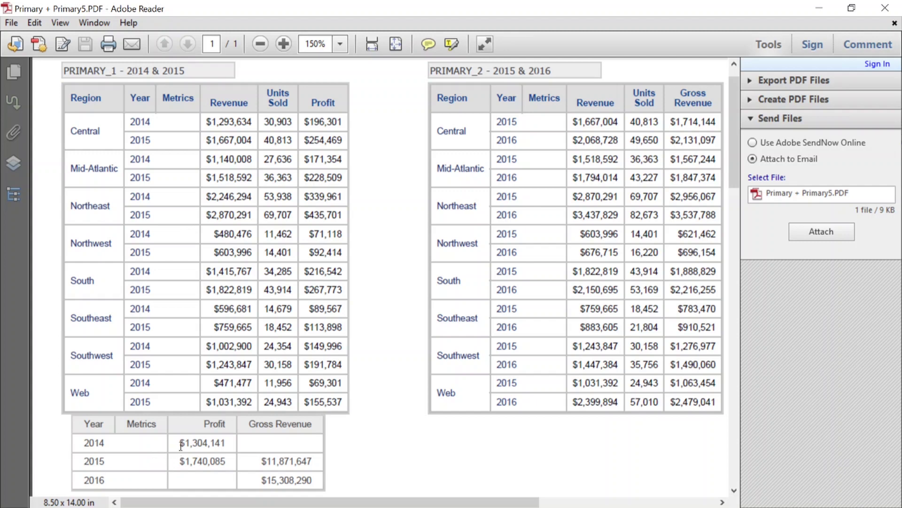
Highlight the Gross Revenue values $15,308,290 and $11,871,647 and the 2014–2015 Profit values
drag(258, 480, 314, 482)
drag(258, 458, 310, 464)
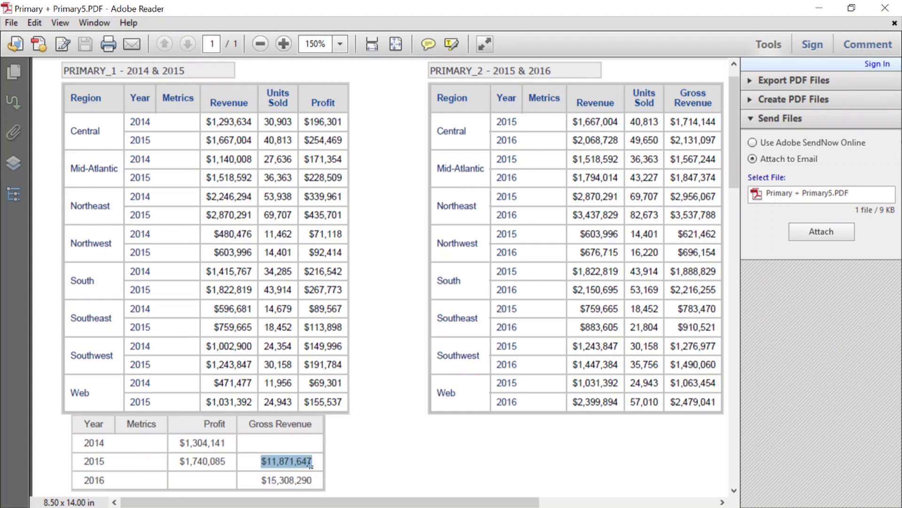
click(303, 479)
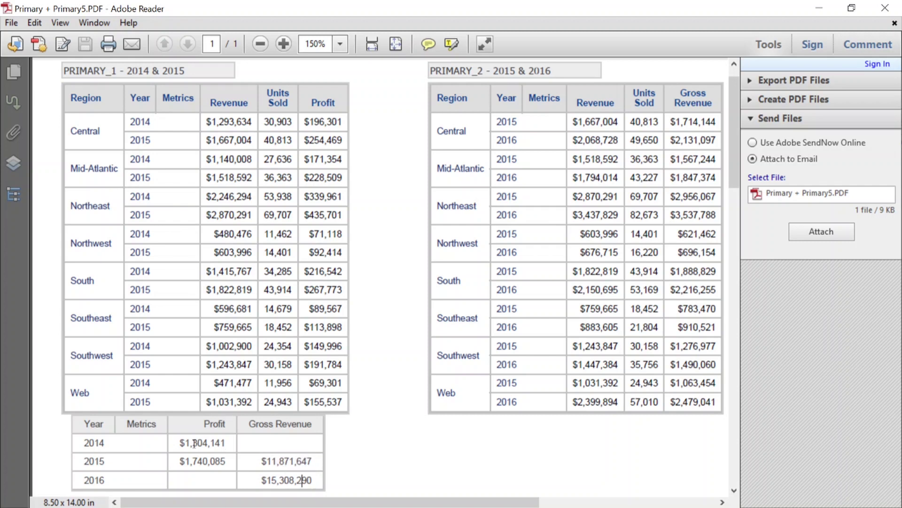
drag(181, 443, 220, 448)
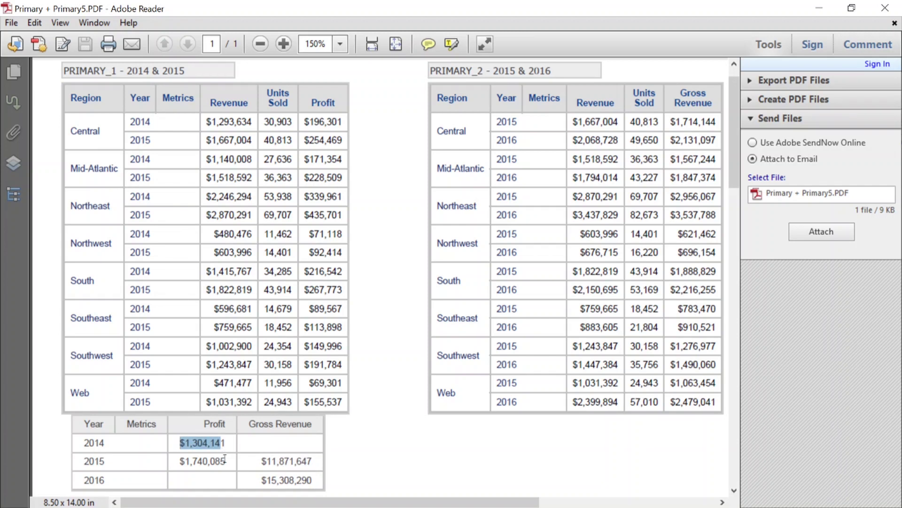
click(226, 461)
drag(179, 442, 226, 463)
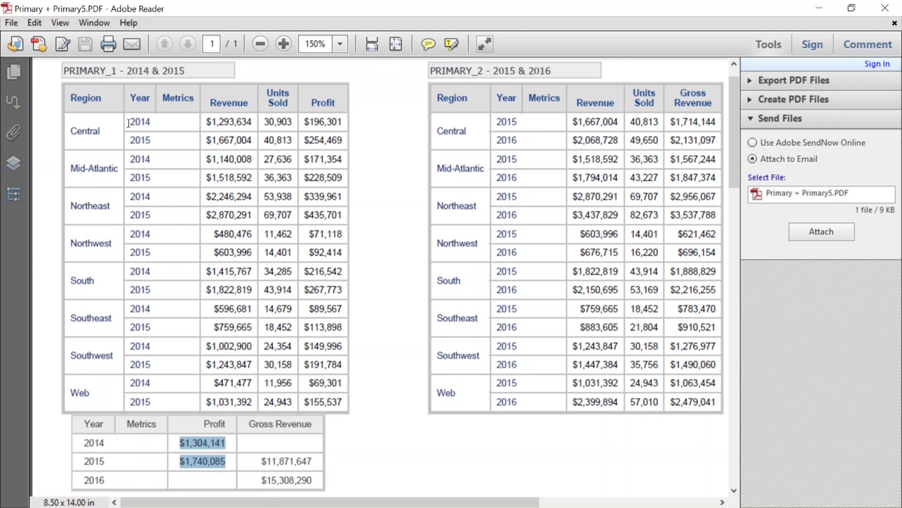
Cross-check PRIMARY_1 and PRIMARY_2 years against the combined Profit and Gross Revenue values
drag(129, 122, 150, 146)
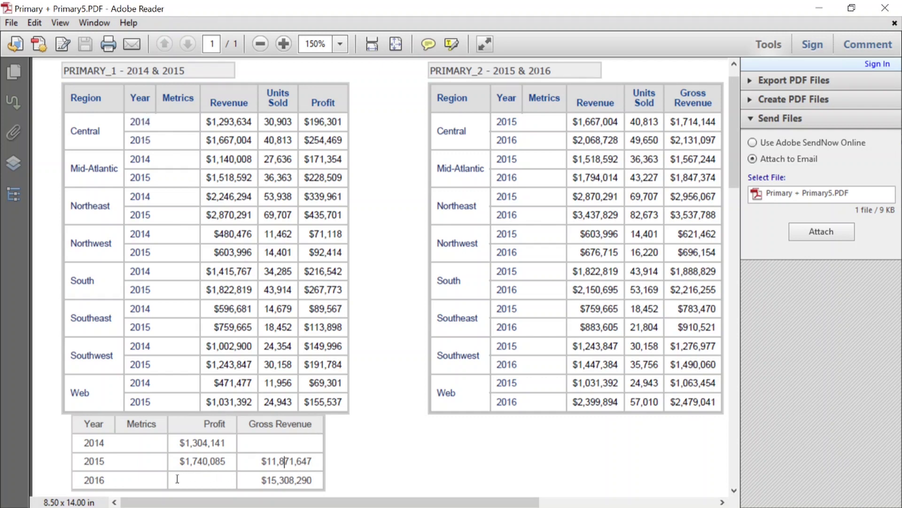
drag(177, 479, 222, 480)
click(224, 482)
drag(525, 142, 494, 141)
drag(262, 461, 318, 461)
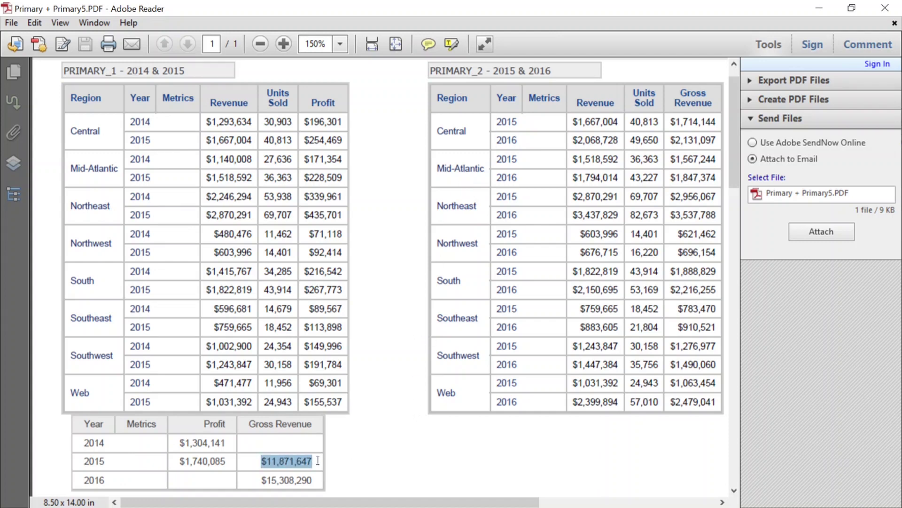
drag(262, 479, 314, 479)
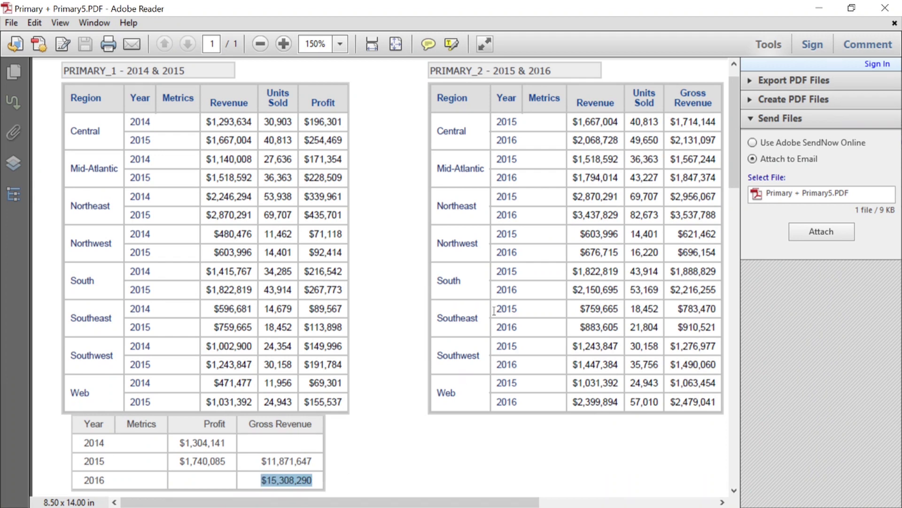
drag(494, 113, 517, 141)
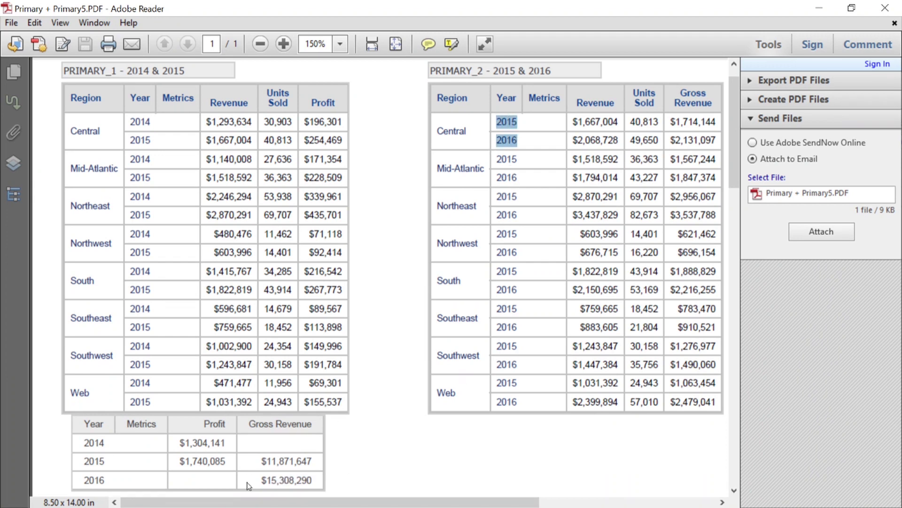
drag(261, 461, 310, 460)
click(311, 443)
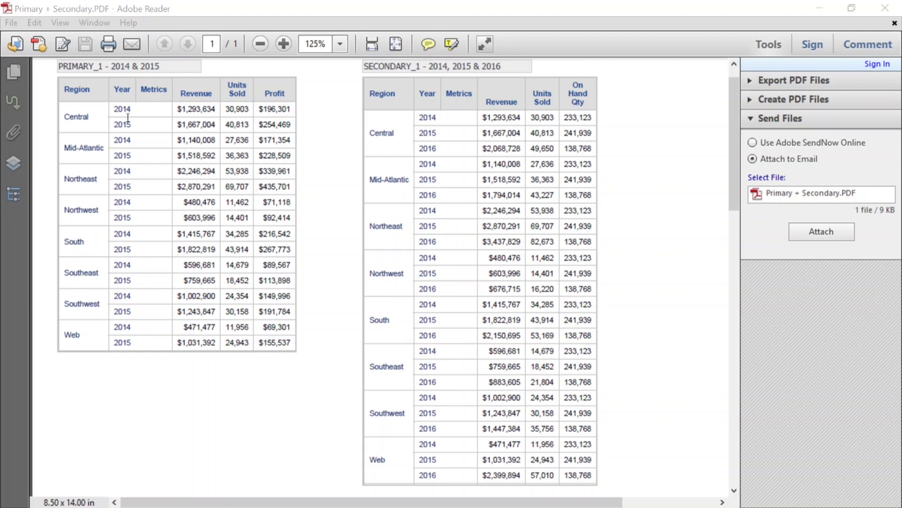
drag(115, 109, 138, 124)
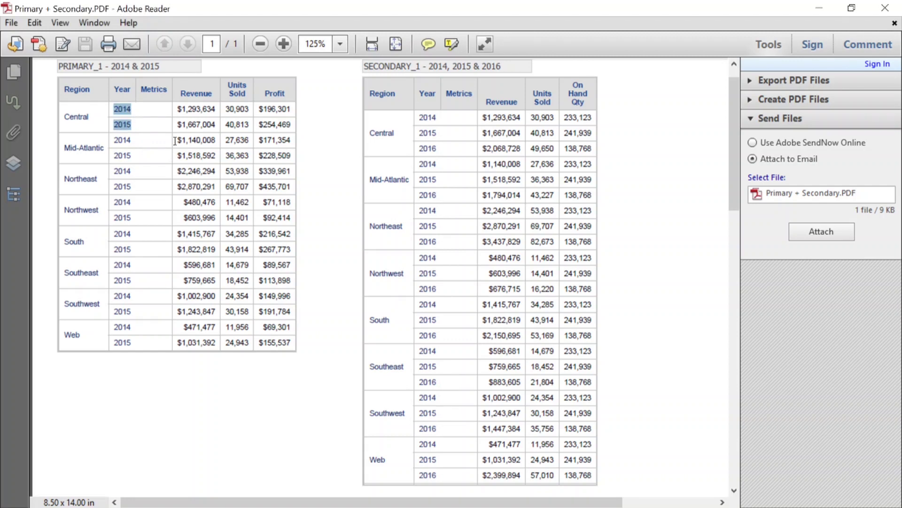
drag(268, 94, 292, 94)
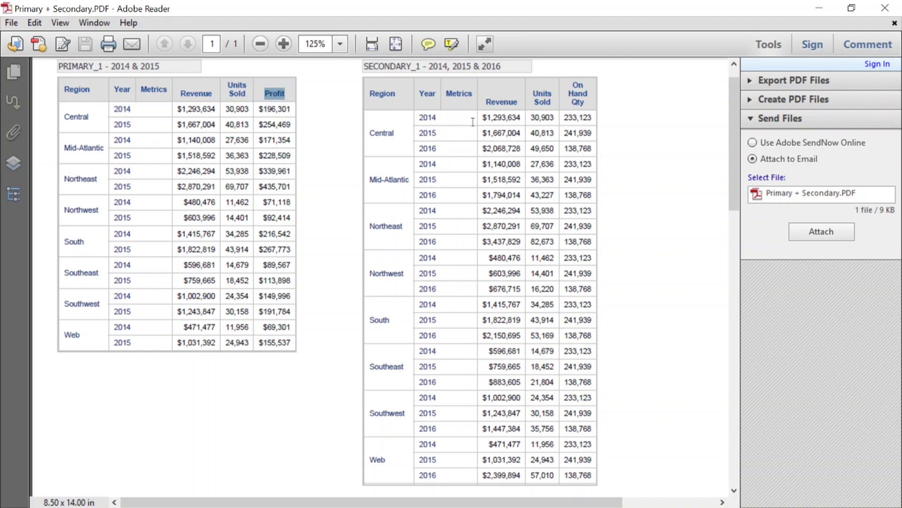
drag(418, 117, 437, 143)
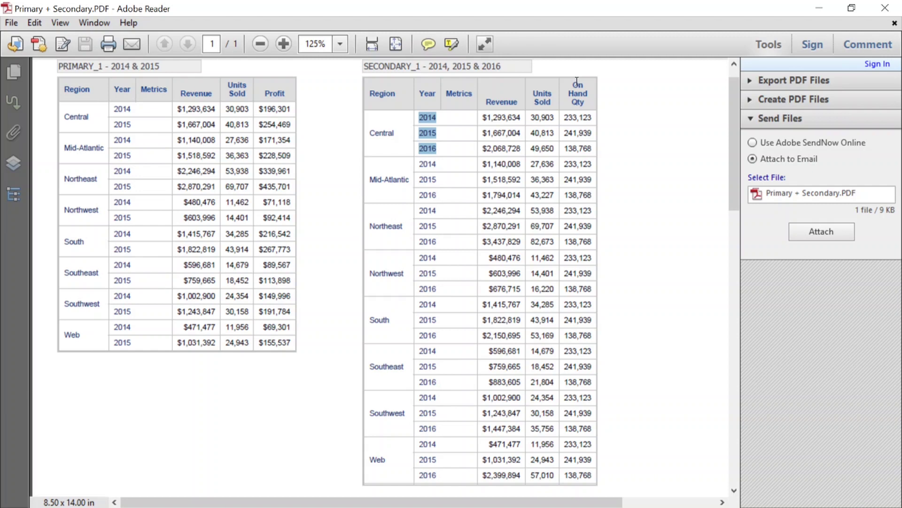
drag(576, 86, 586, 105)
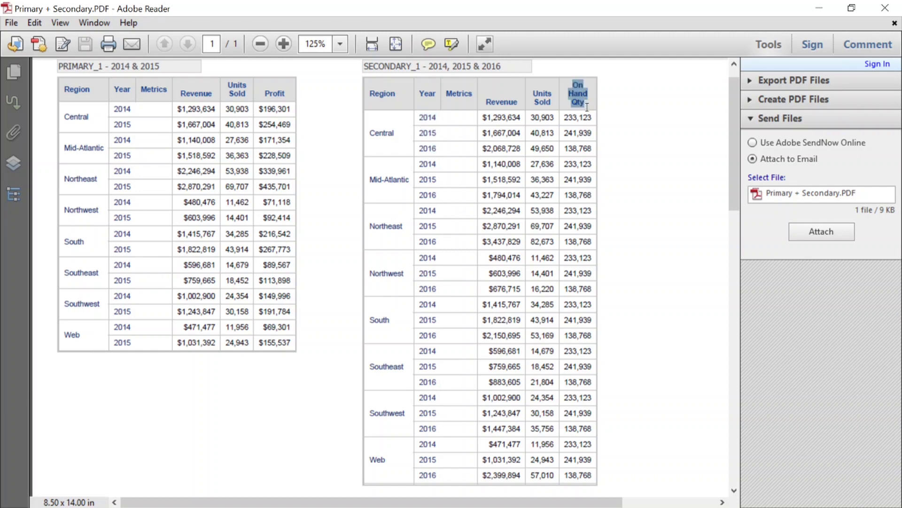
click(587, 108)
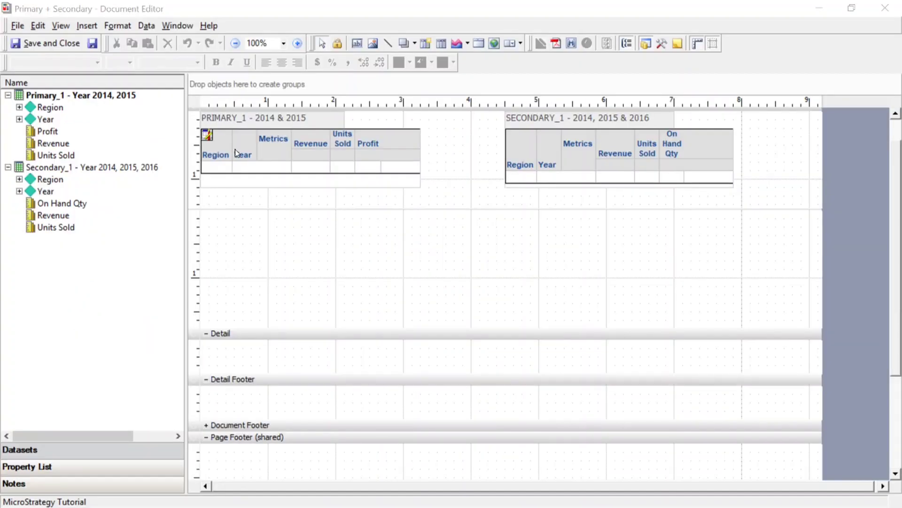
Set Secondary_1's join behavior to Secondary, keeping Primary_1 as the primary dataset
click(237, 153)
click(545, 135)
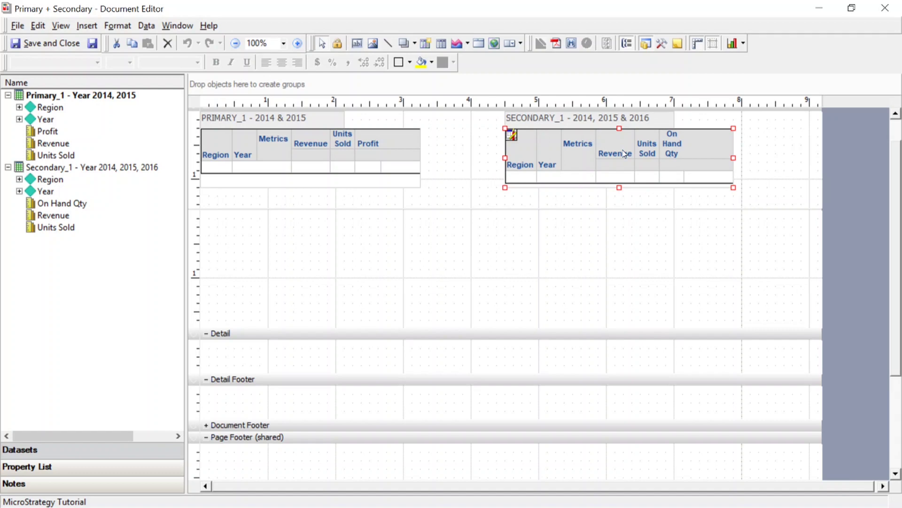
click(540, 240)
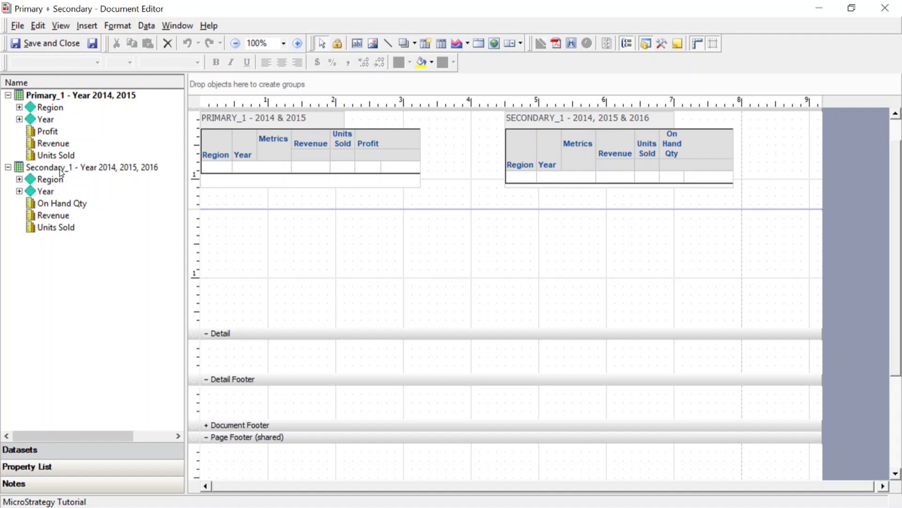
right_click(61, 97)
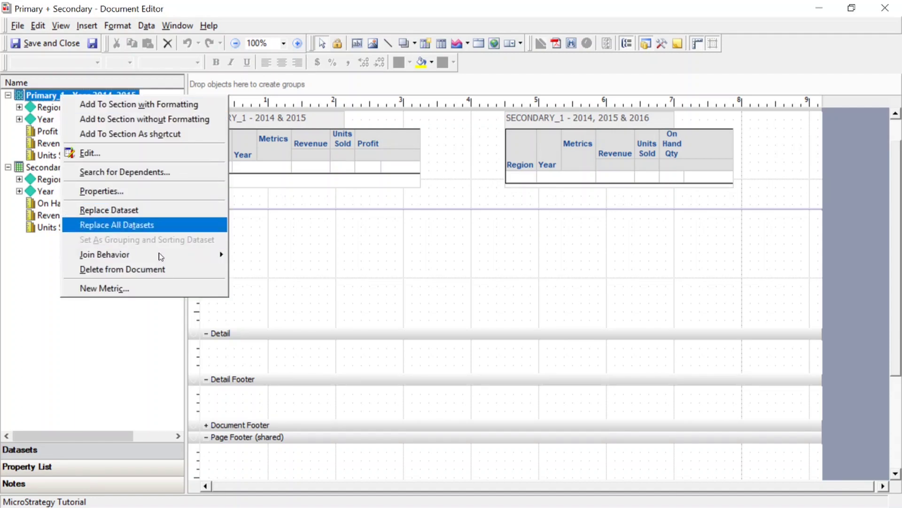
mouse_move(161, 255)
click(259, 254)
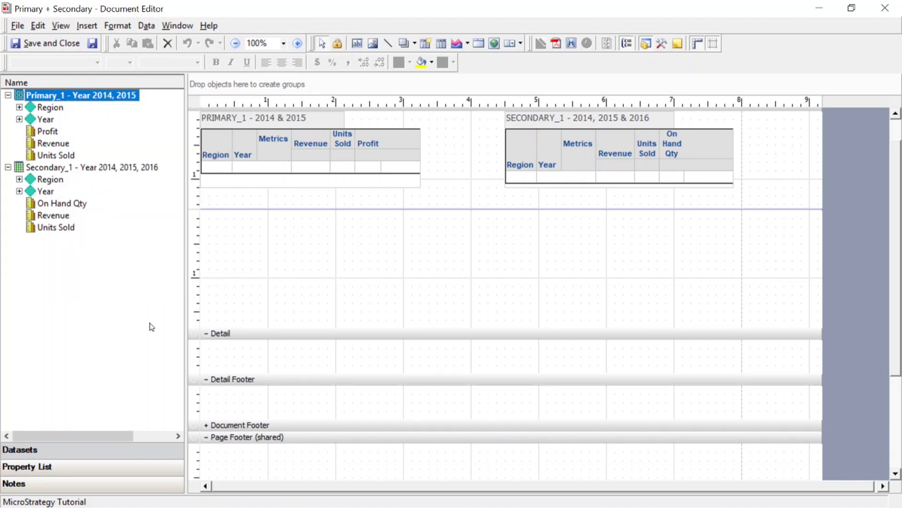
click(76, 168)
right_click(76, 168)
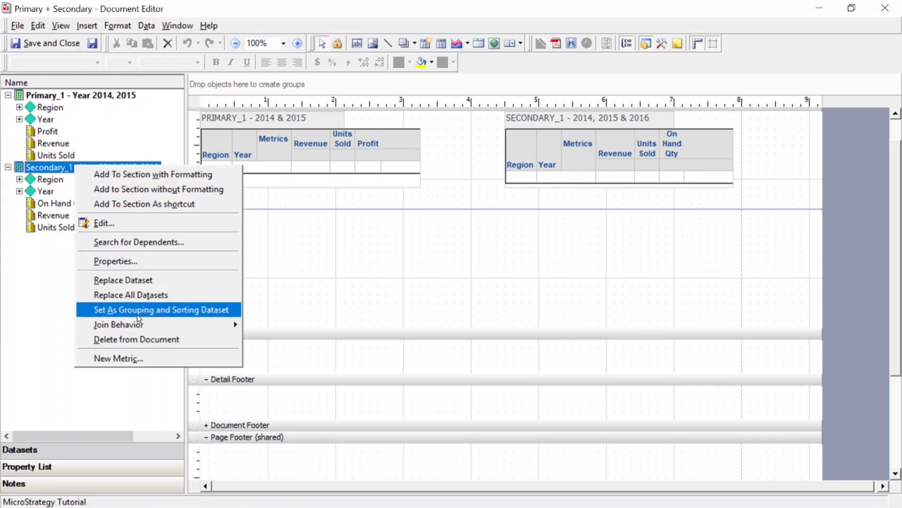
mouse_move(137, 326)
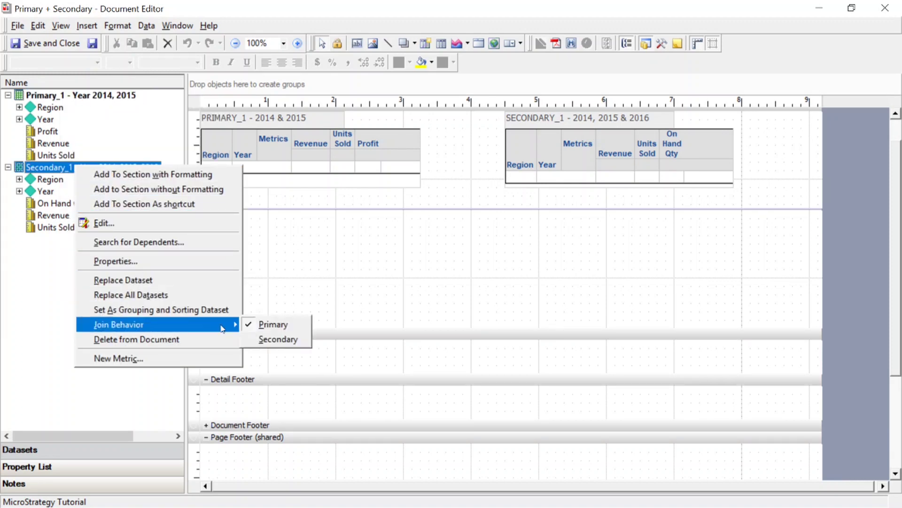
click(268, 339)
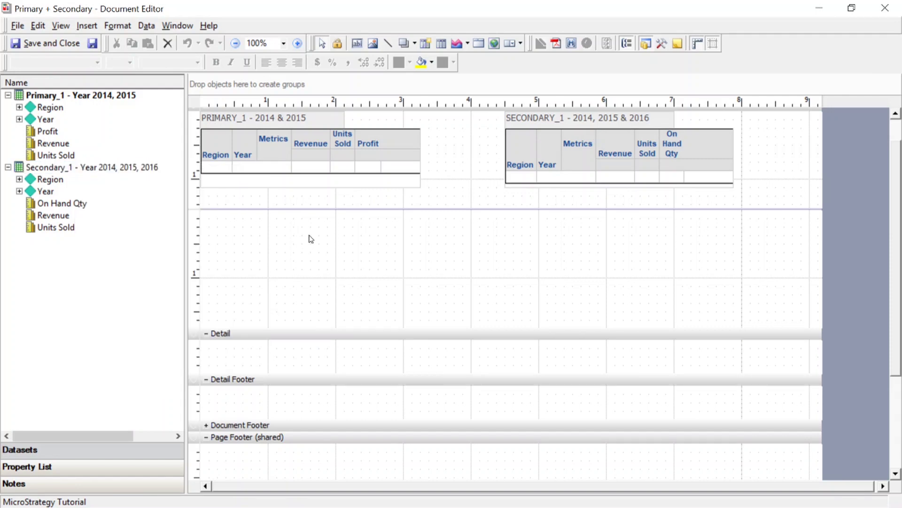
Draw a new grid below the existing two and fill it with Year rows and Profit
click(88, 26)
click(120, 135)
drag(209, 210, 674, 320)
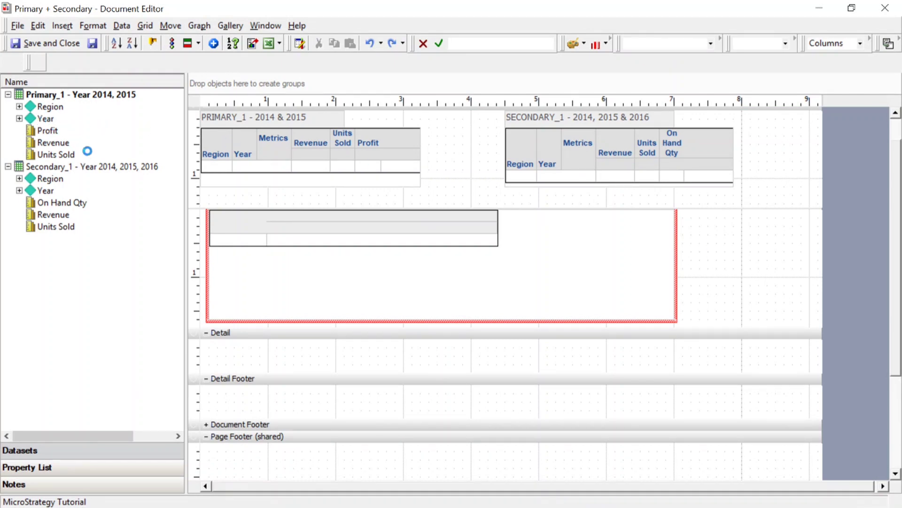
mouse_move(45, 121)
mouse_down()
mouse_move(223, 217)
mouse_move(233, 238)
mouse_move(248, 236)
mouse_move(228, 249)
mouse_move(252, 258)
mouse_up()
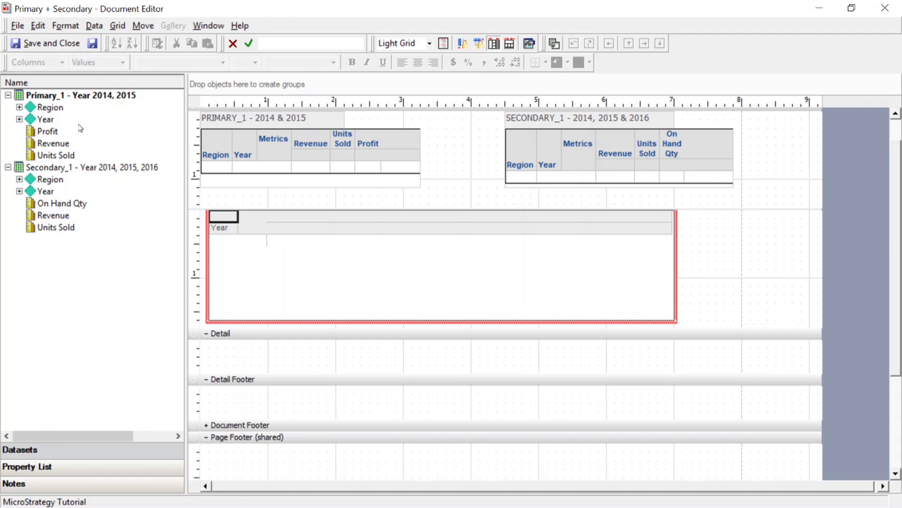
drag(42, 134, 315, 230)
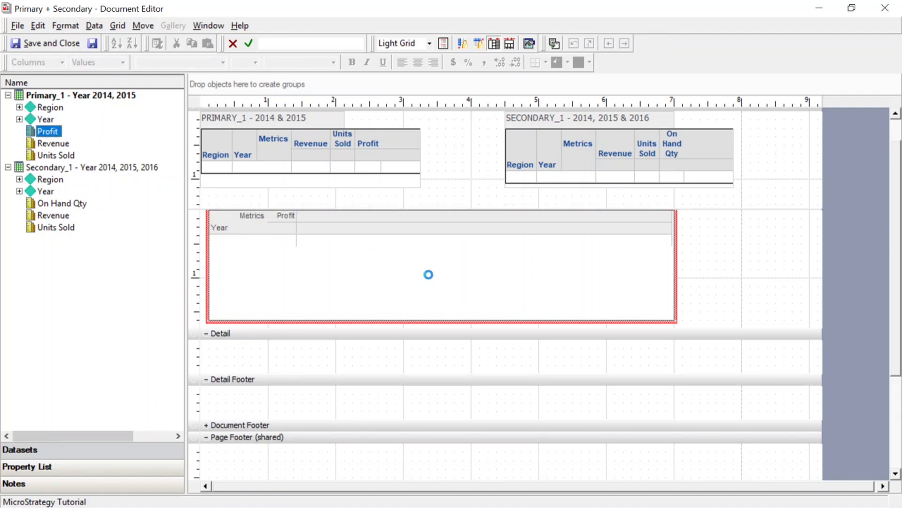
click(733, 234)
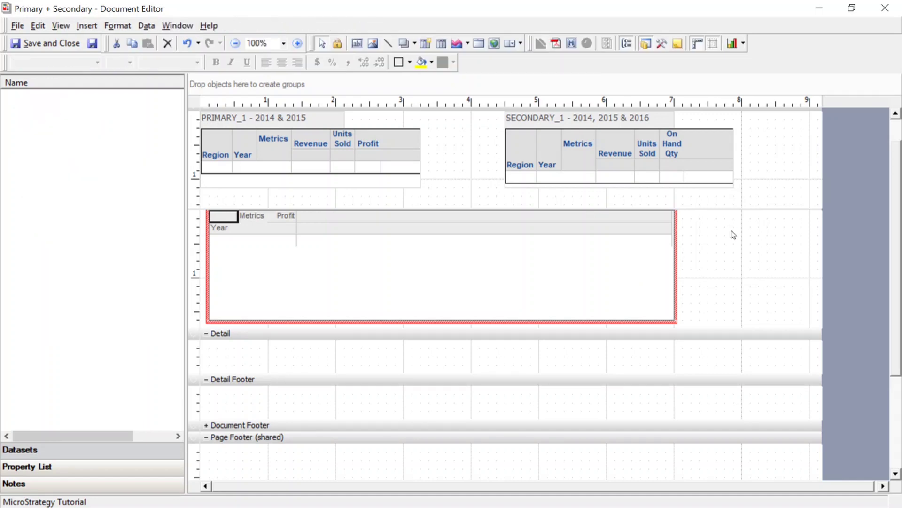
Set the new grid's Data source to None in its Grid properties
right_click(629, 231)
click(452, 382)
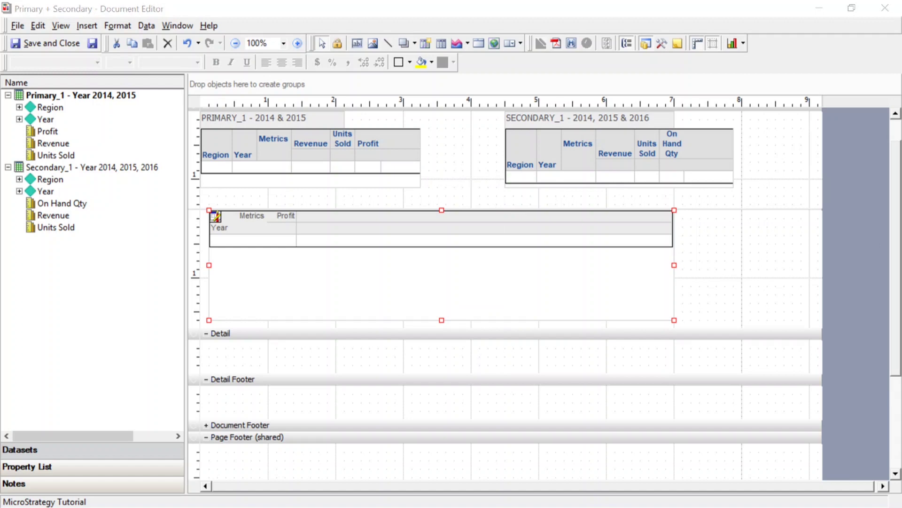
drag(644, 43, 571, 40)
click(435, 56)
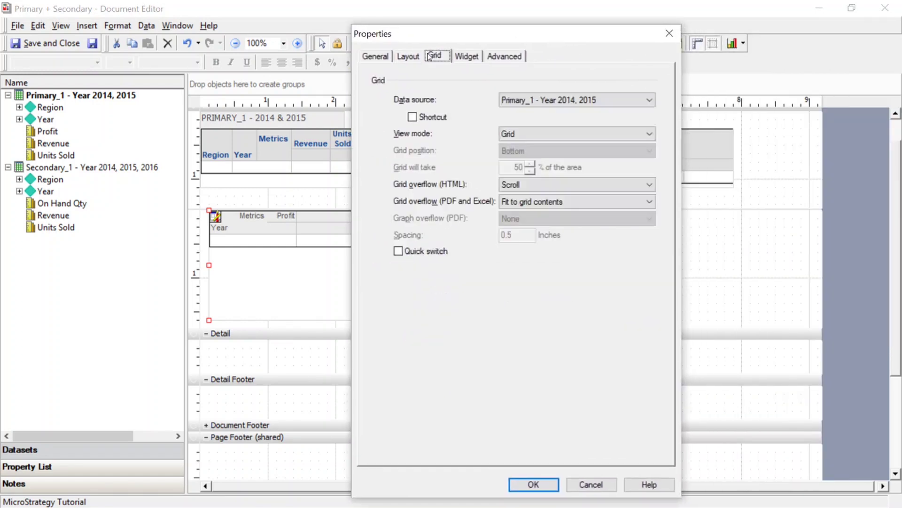
click(538, 98)
click(530, 113)
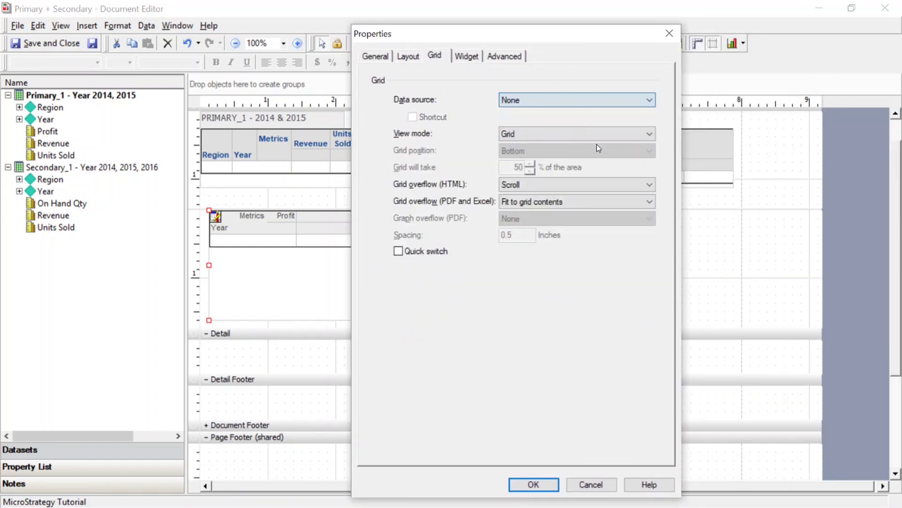
click(531, 484)
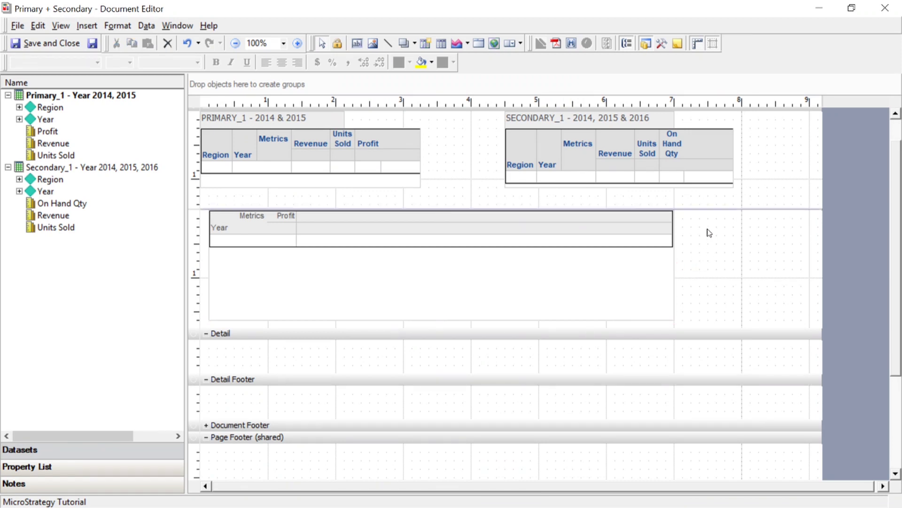
Add Secondary_1's On Hand Qty beside Profit in the grid and run the document
double_click(264, 235)
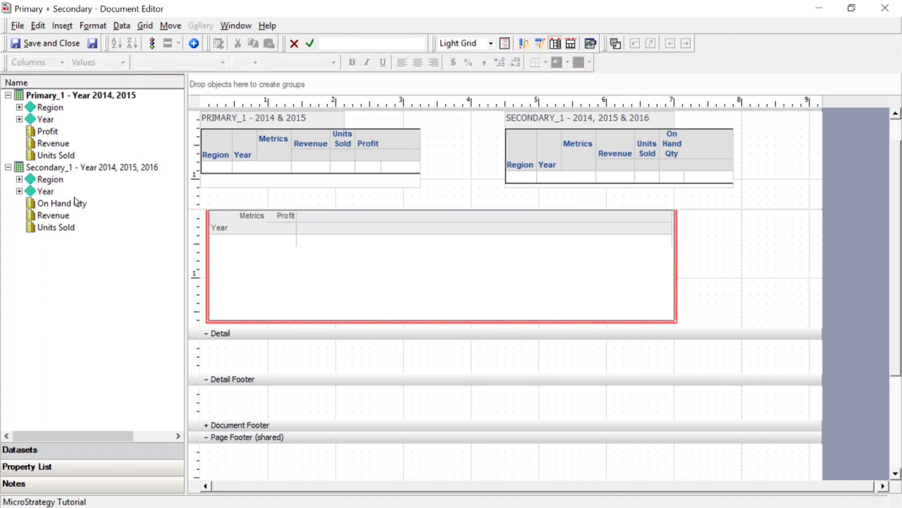
drag(62, 205, 296, 229)
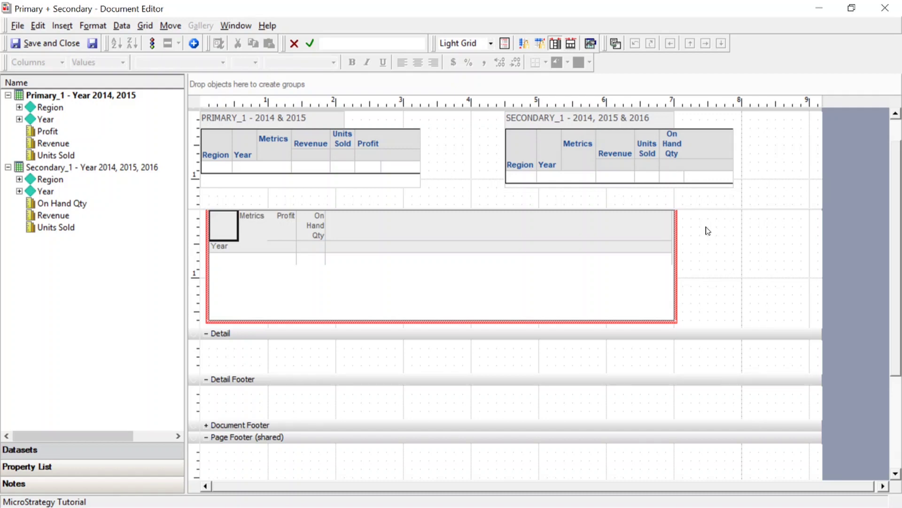
click(701, 226)
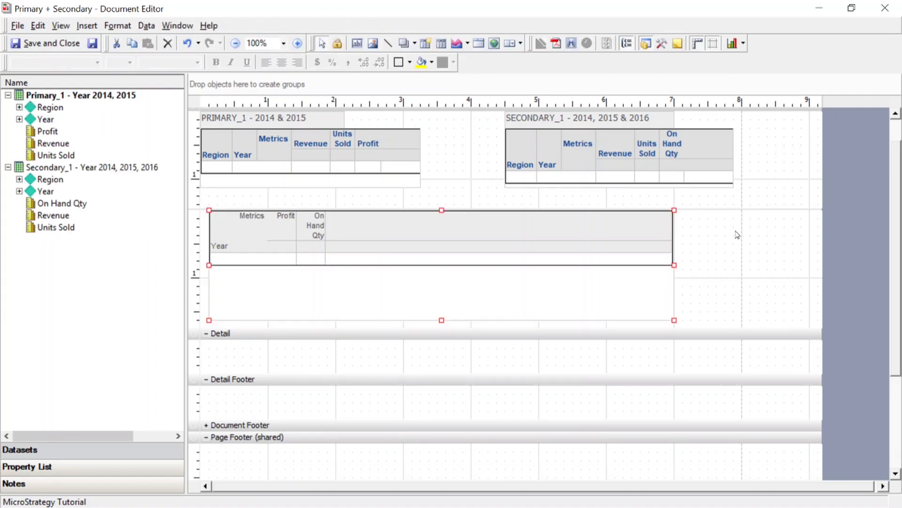
click(556, 43)
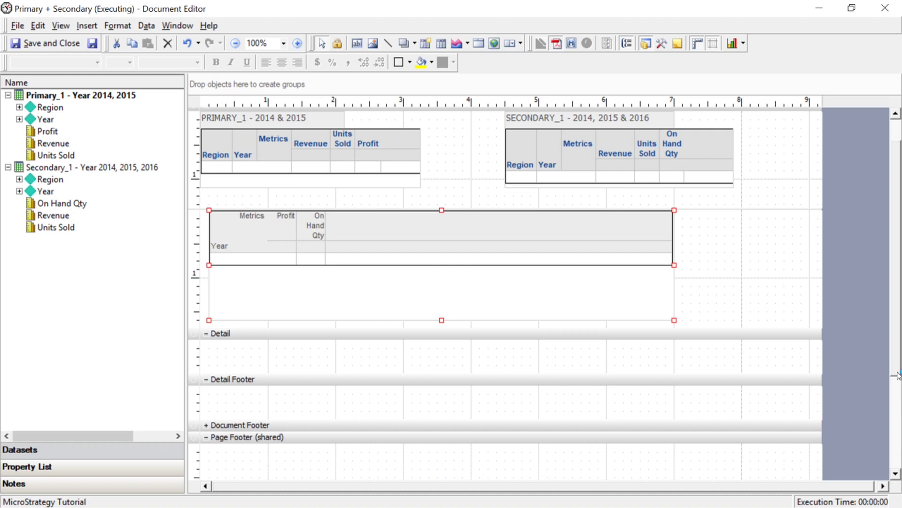